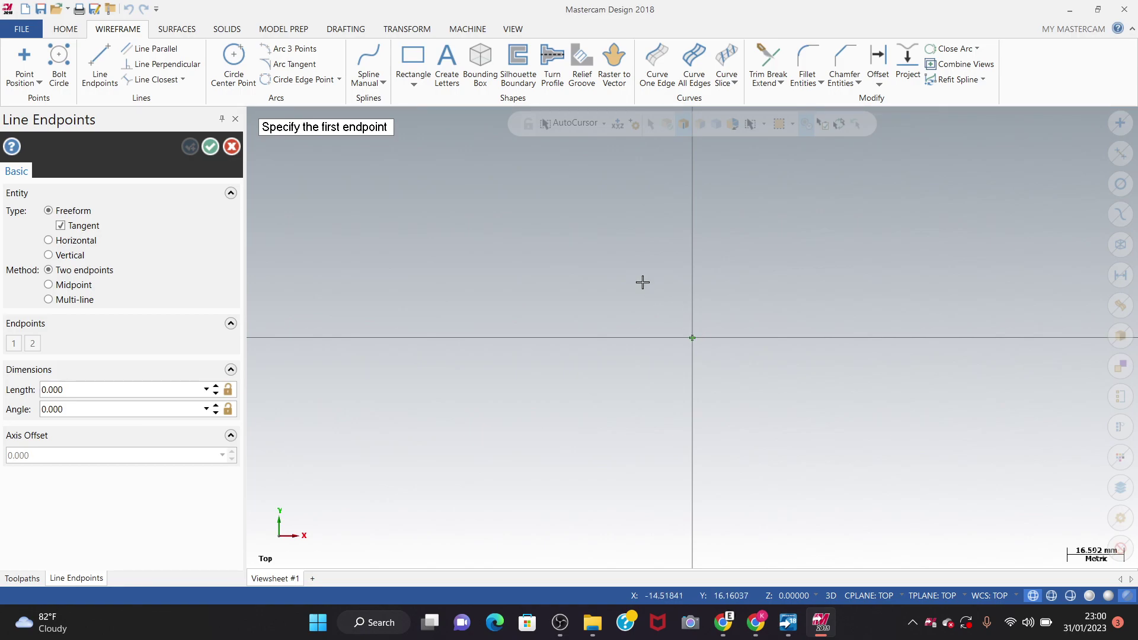
Draw a rectangle about 45.5 mm wide and 29.6 mm high with its first corner at the origin
key("Escape")
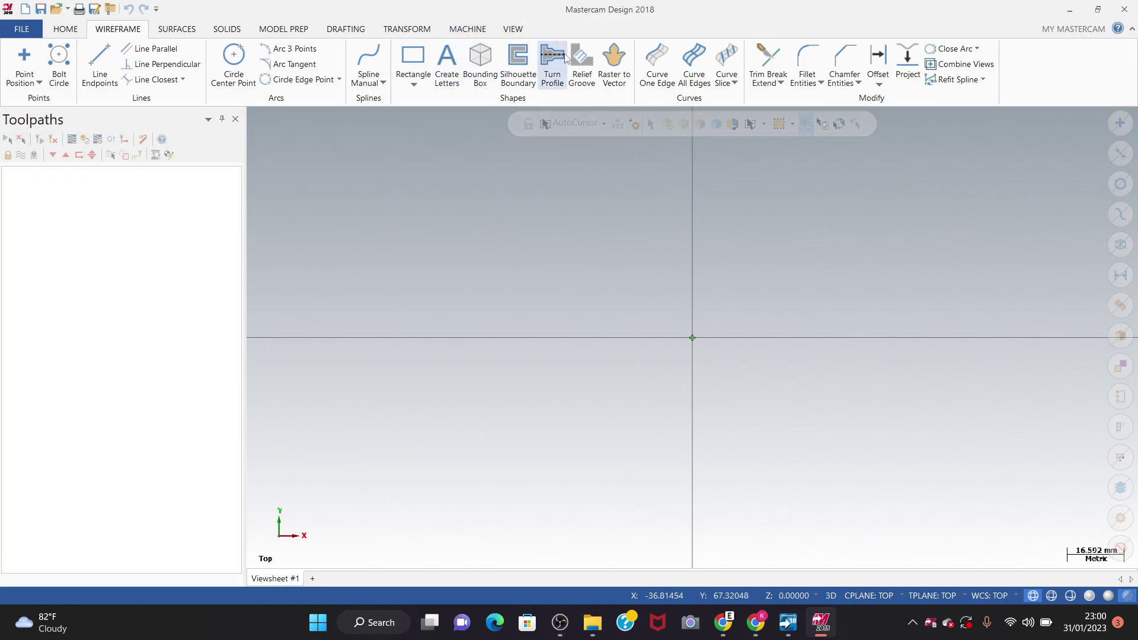
left_click(413, 57)
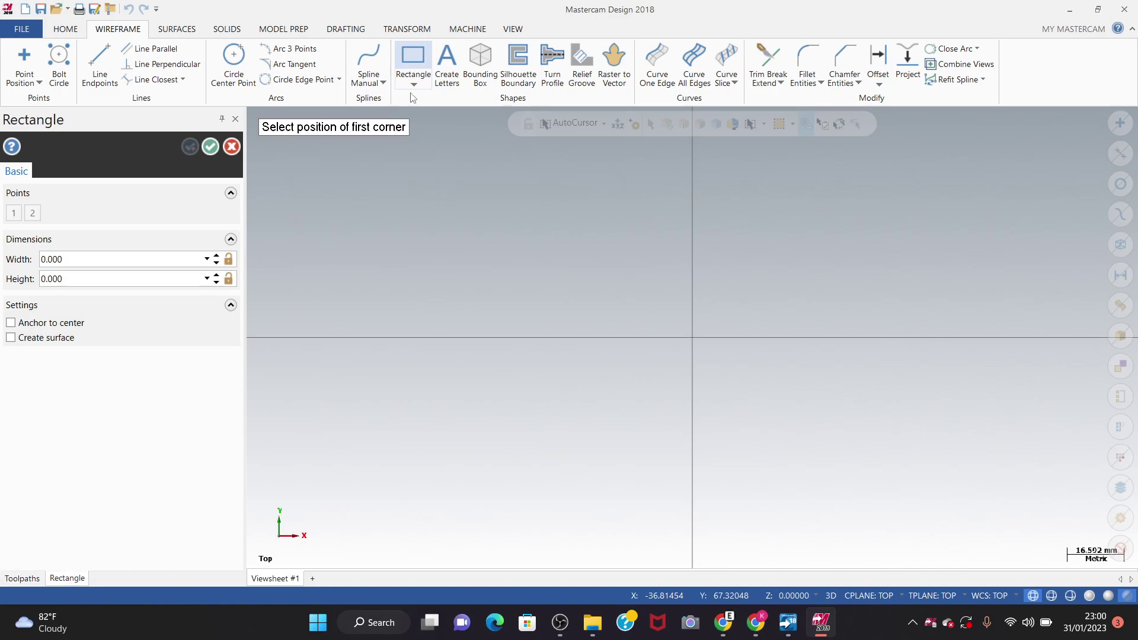
left_click(695, 338)
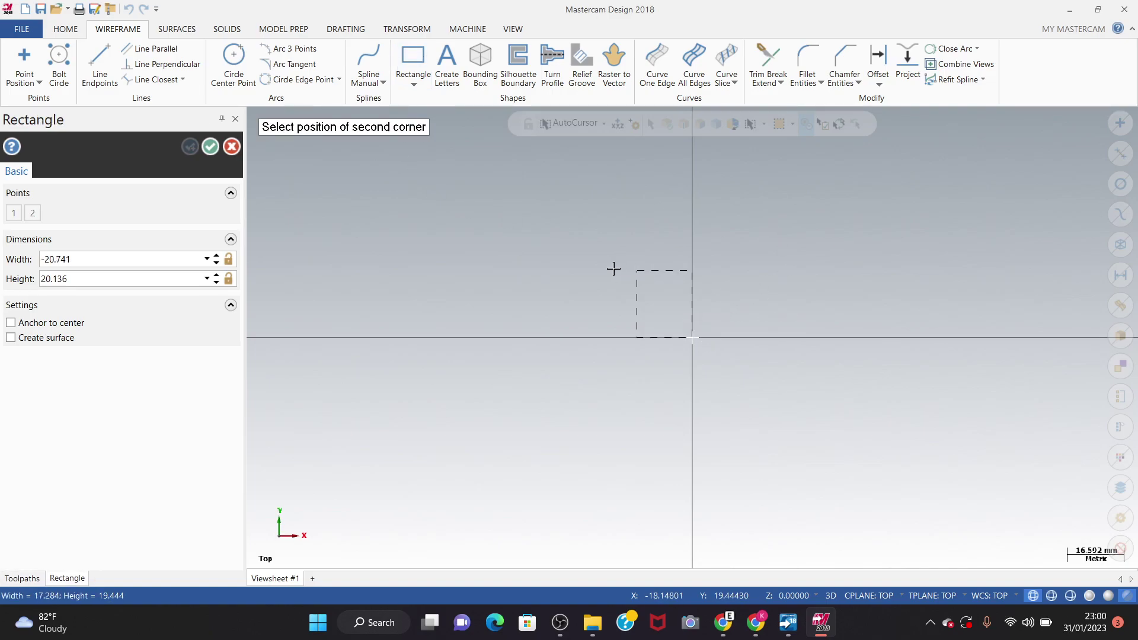
left_click(535, 236)
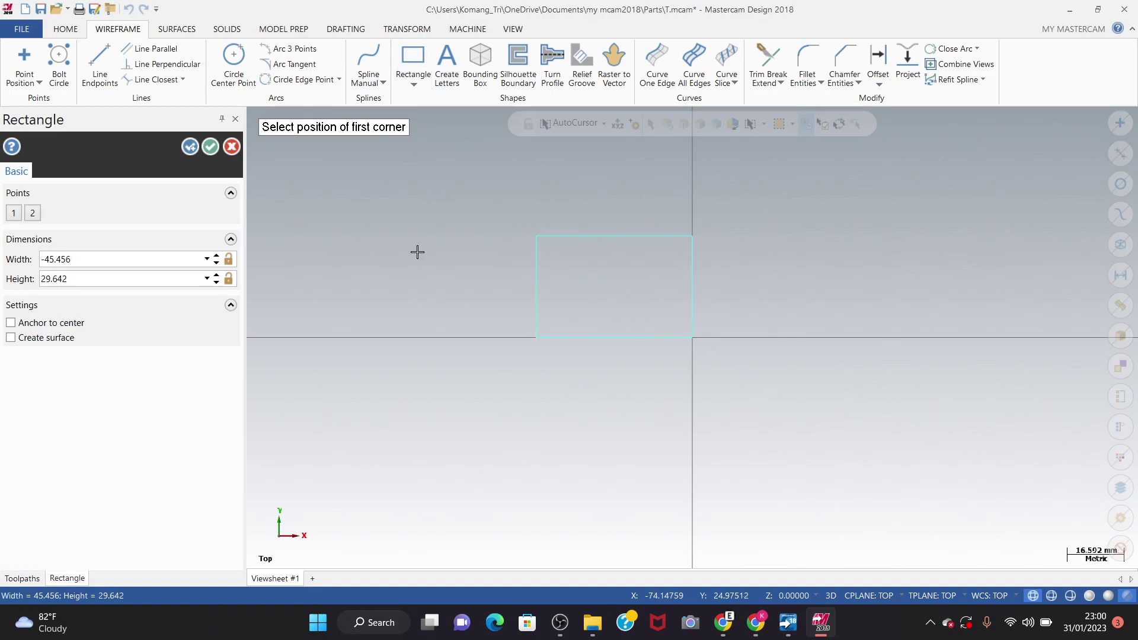
Set the rectangle's width to 50 mm
left_click(137, 257)
key("BackSpace")
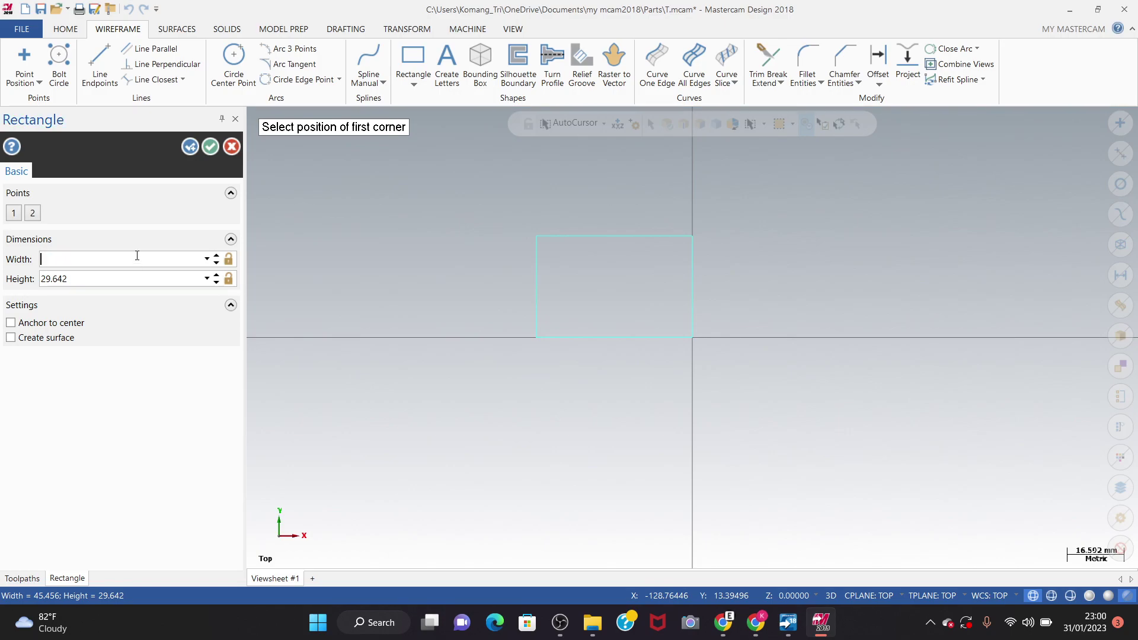
type("50")
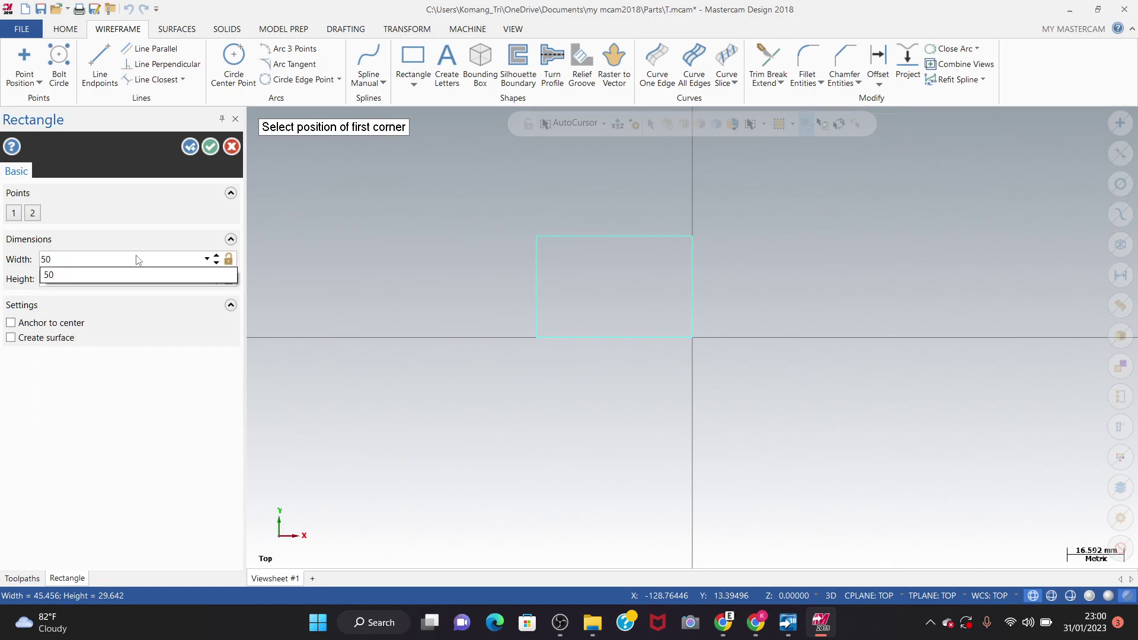
left_click(122, 275)
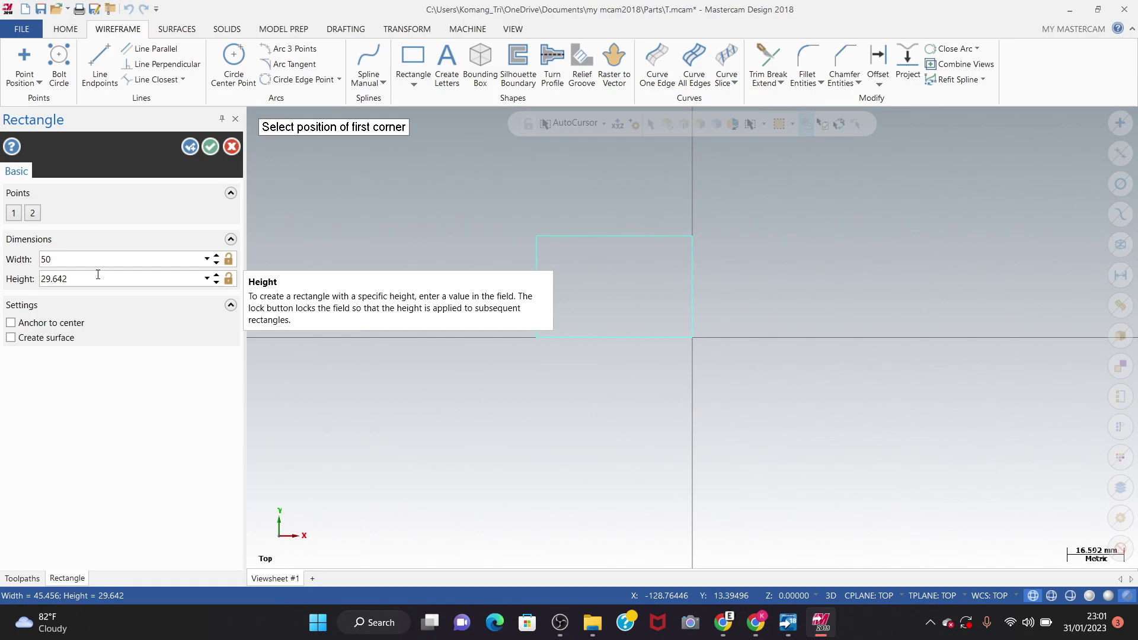
key("Tab")
Set the rectangle's height to 45 mm and accept the rectangle
left_click(98, 278)
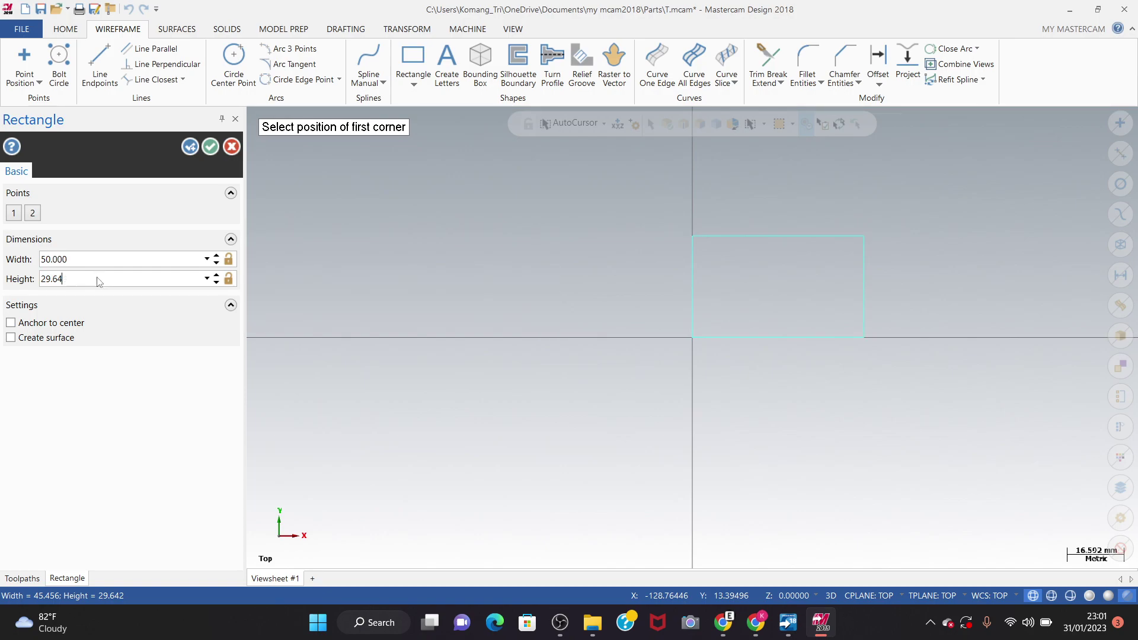
key("BackSpace")
key("BackSpace")
key("BackSpace")
key("BackSpace")
key("BackSpace")
key("BackSpace")
type("45")
key("Return")
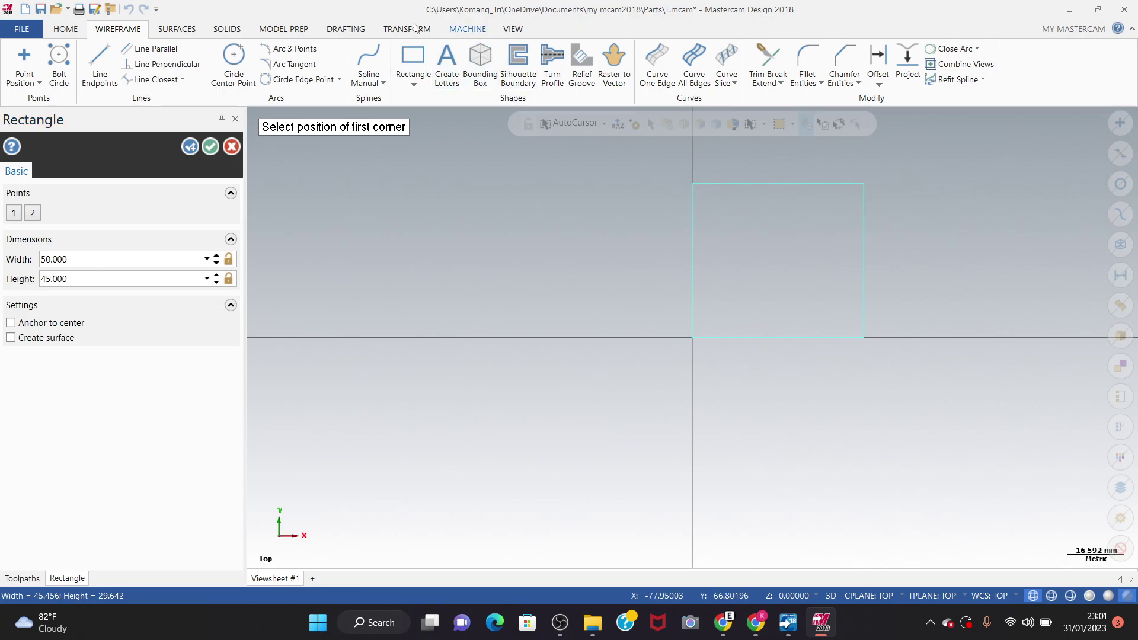
left_click(210, 146)
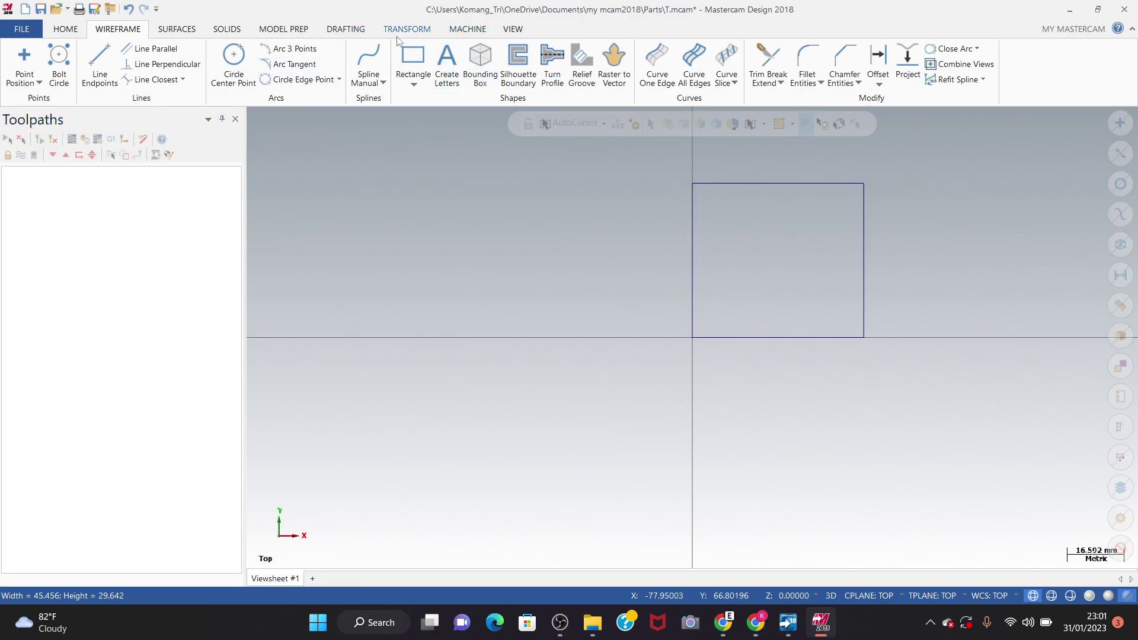
Add a default mill machine group and open its stock setup
left_click(466, 29)
left_click(29, 60)
left_click(35, 100)
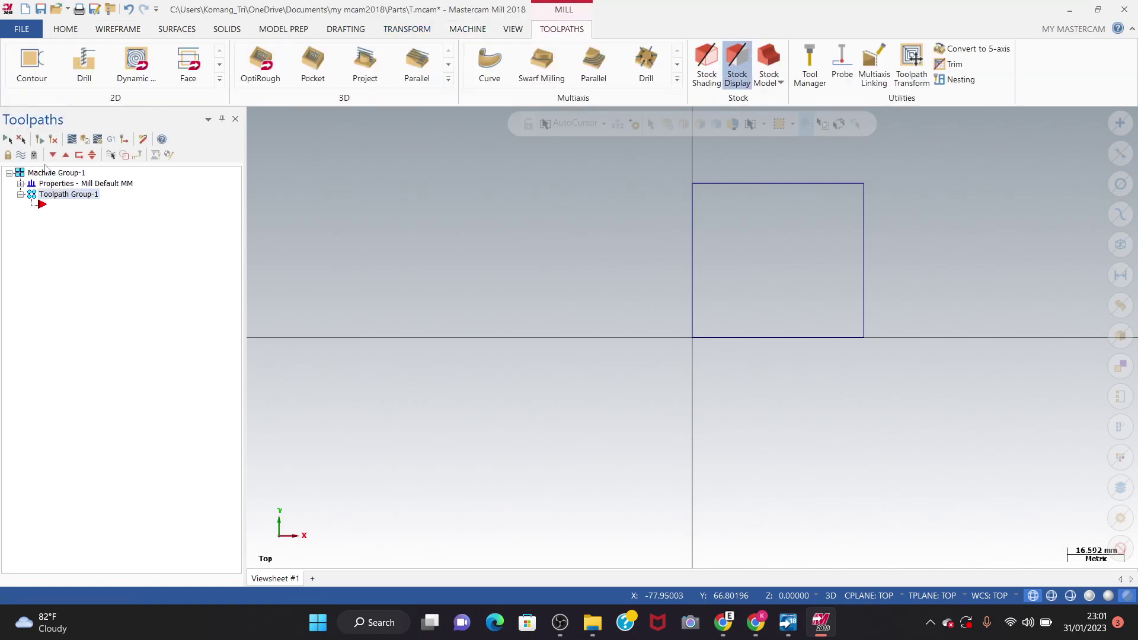
left_click(20, 184)
left_click(65, 216)
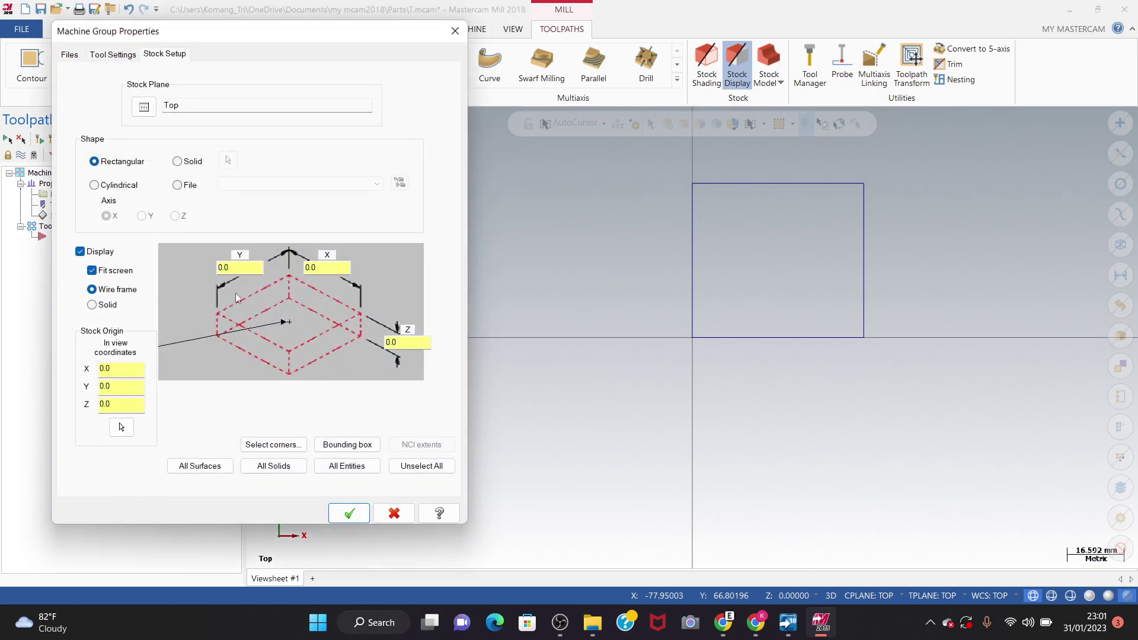
Enter a stock size of Y 50, X 45 and Z 30 for the rectangular stock
type("50")
left_click(335, 268)
left_click(412, 337)
left_click(346, 445)
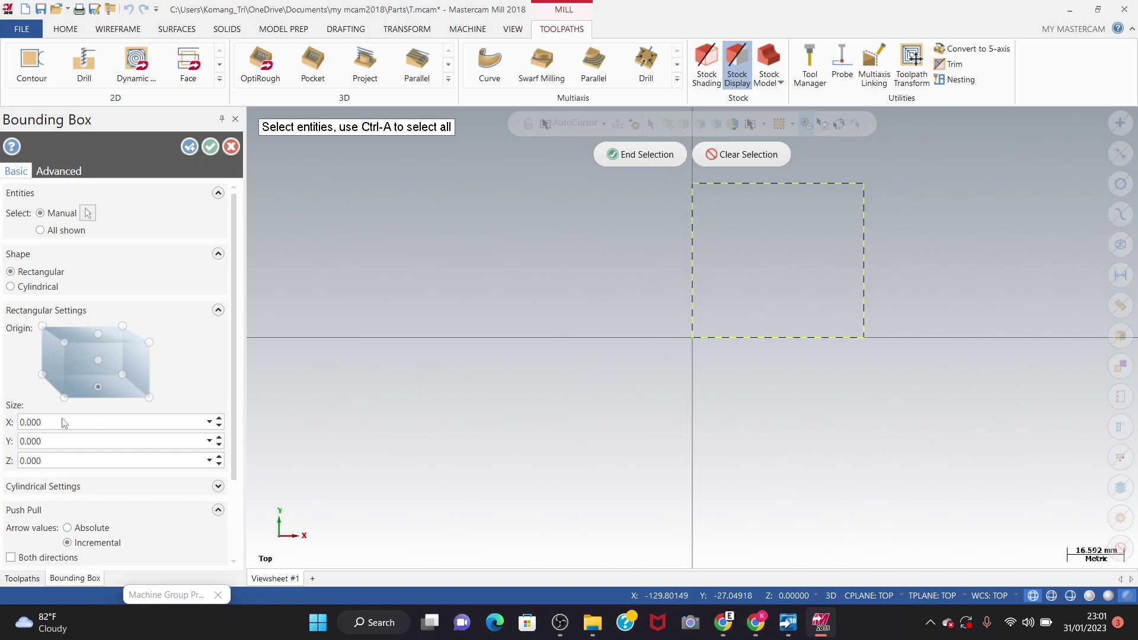
key("Escape")
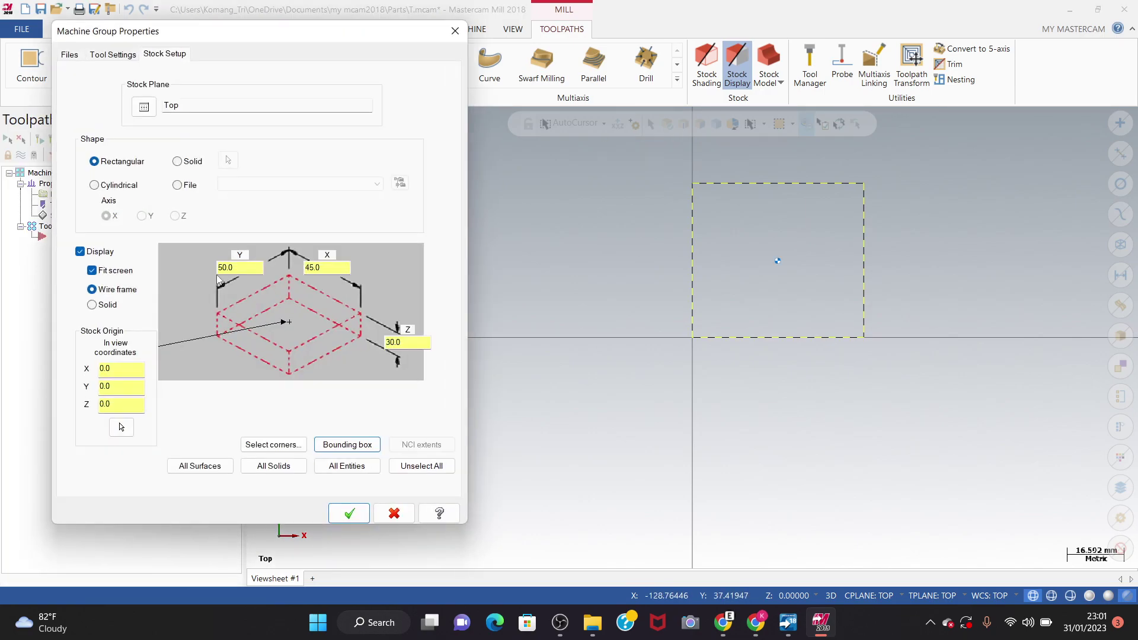
Define the stock with a bounding box around the rectangle, set its Z size to 30, and accept the stock setup
left_click(359, 445)
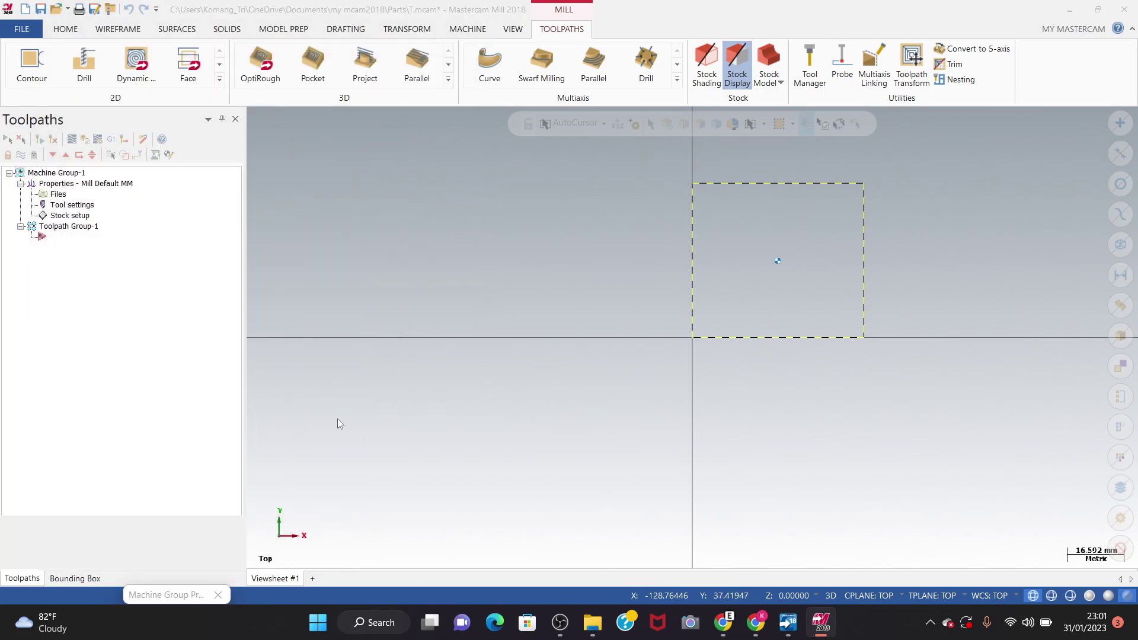
double_click(72, 460)
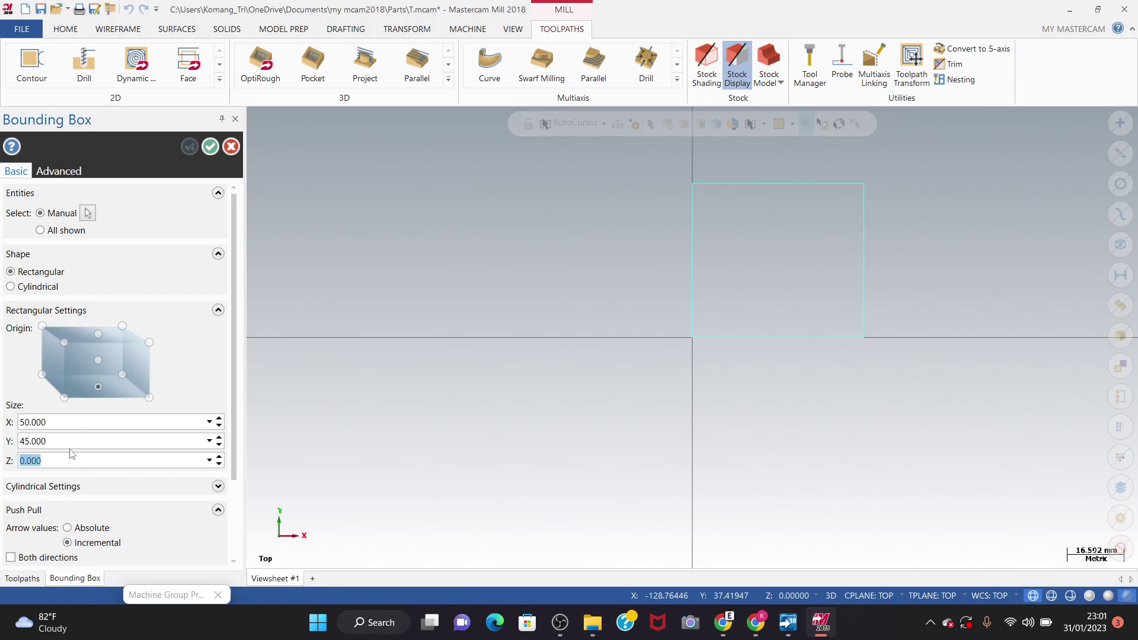
key("BackSpace")
type("30")
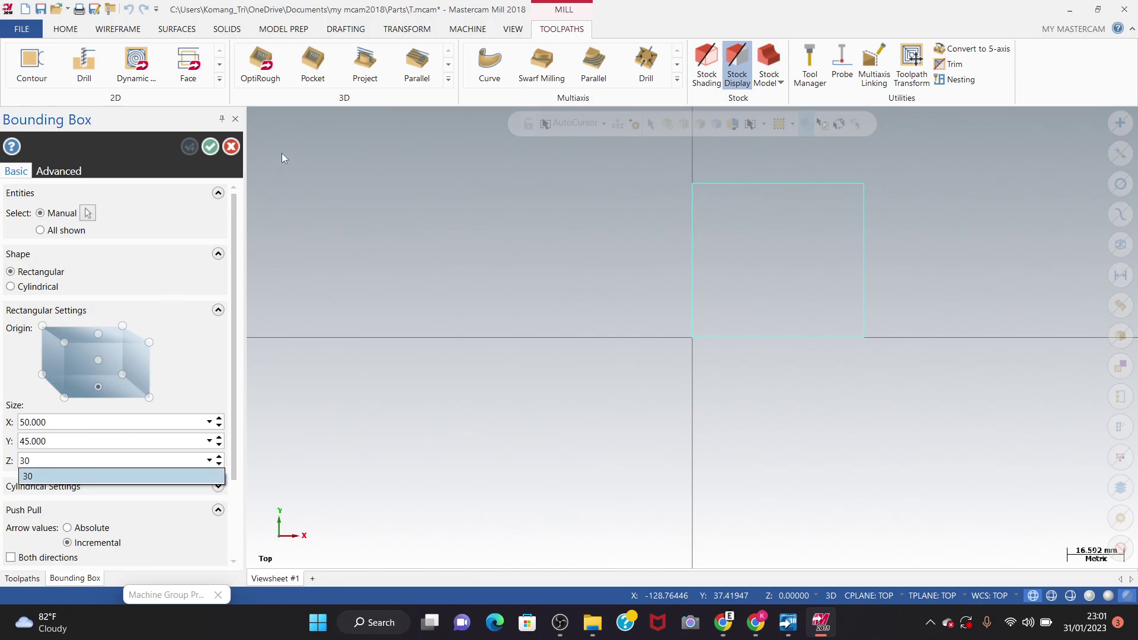
left_click(213, 151)
left_click(212, 150)
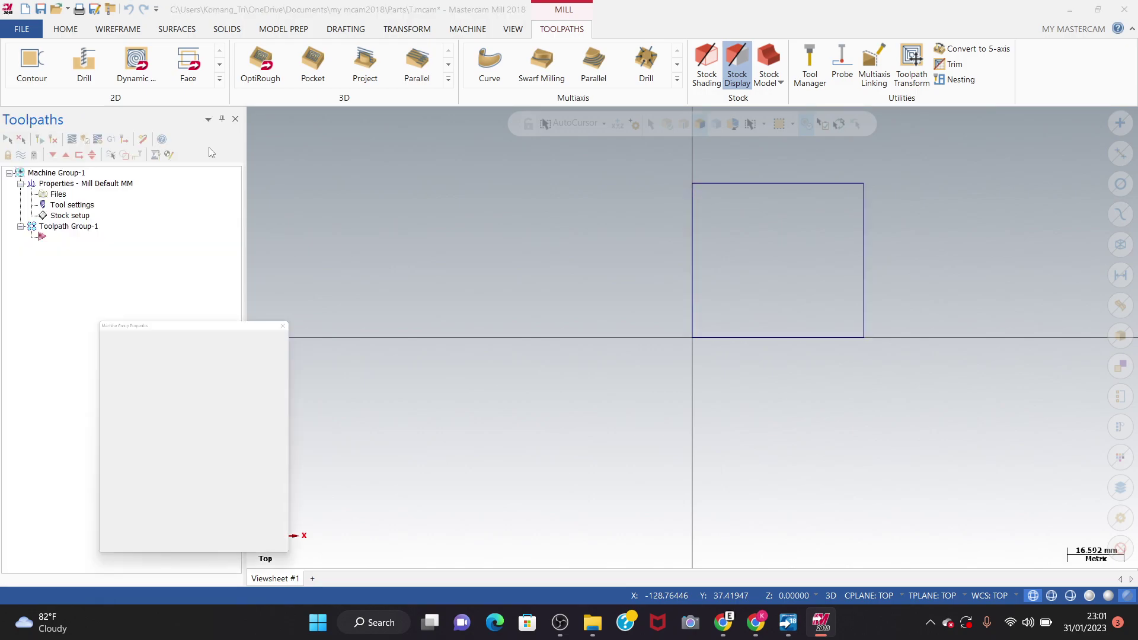
left_click(347, 513)
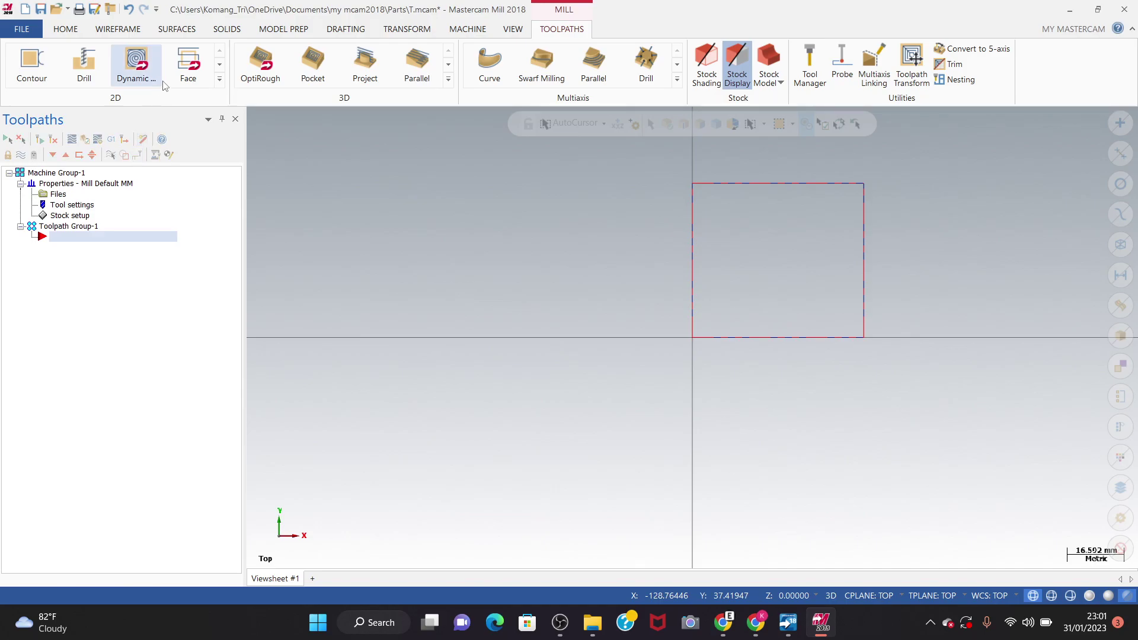
Create a 2D facing toolpath using the rectangle as the chain
left_click(197, 70)
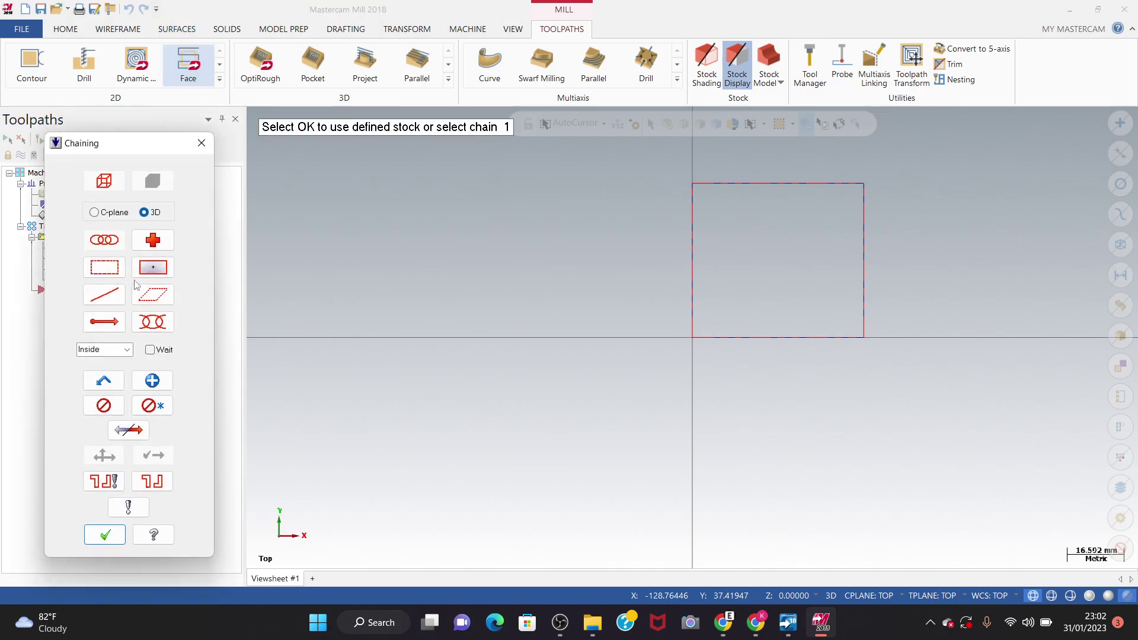
left_click(161, 351)
left_click(692, 186)
left_click(105, 535)
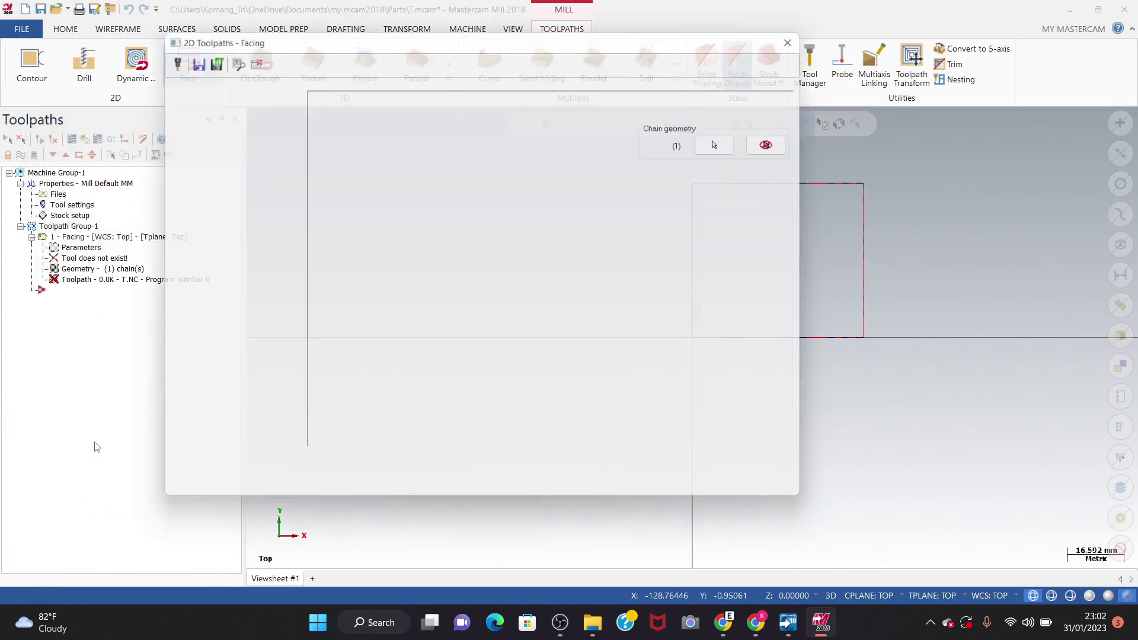
Open the tool library for the facing toolpath, listing both tools and assemblies, and select the 50 mm face mill
left_click(188, 99)
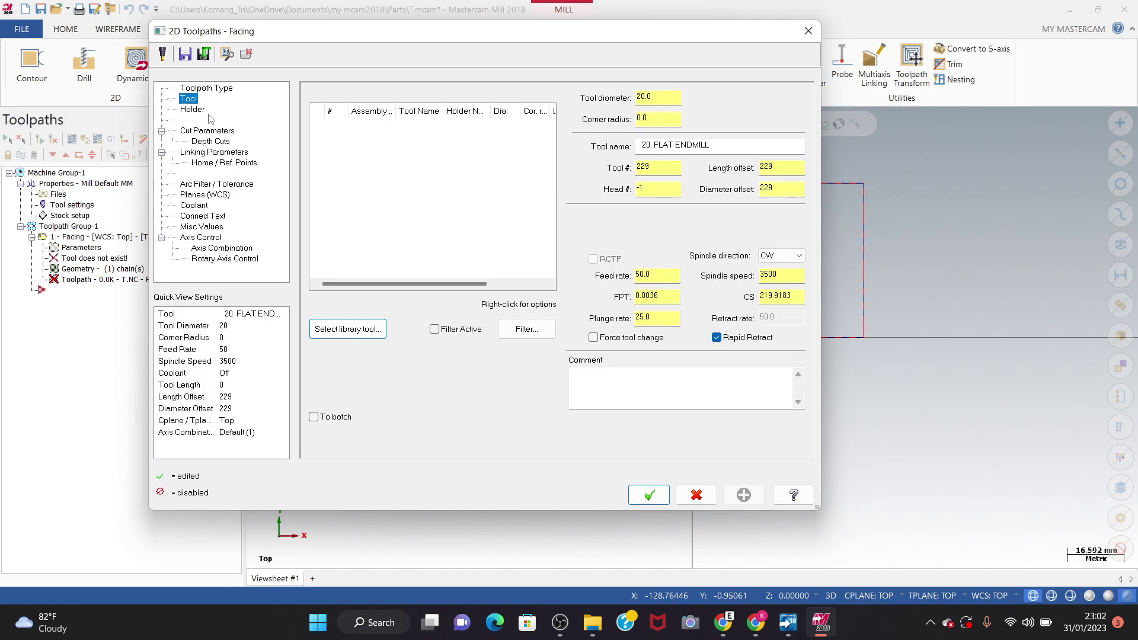
left_click(202, 89)
left_click(191, 100)
left_click(354, 330)
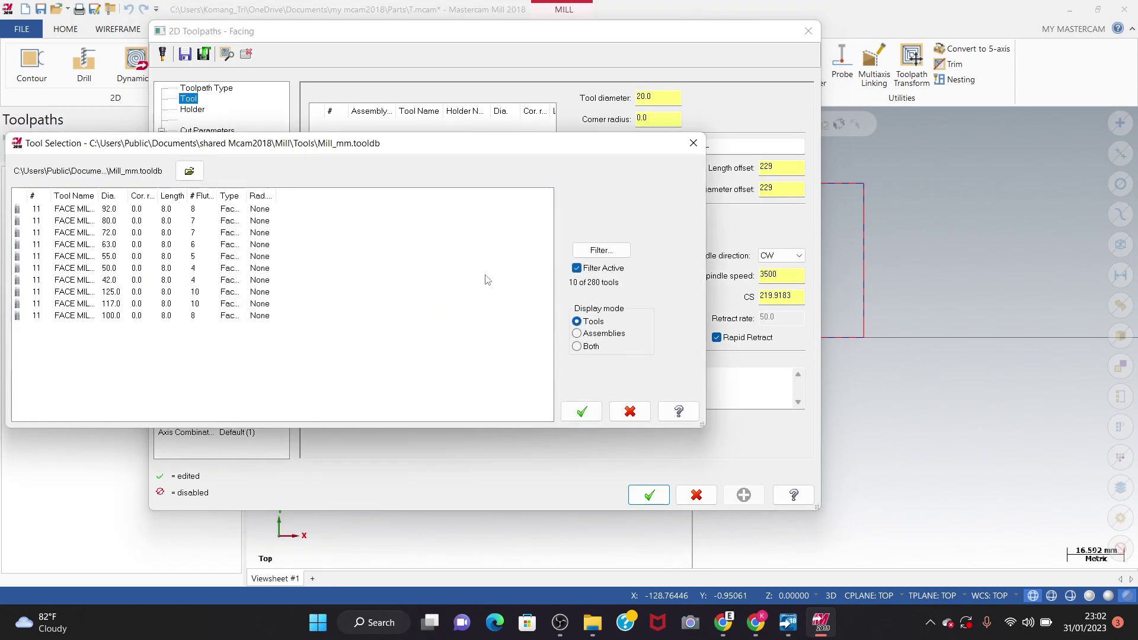
left_click(577, 347)
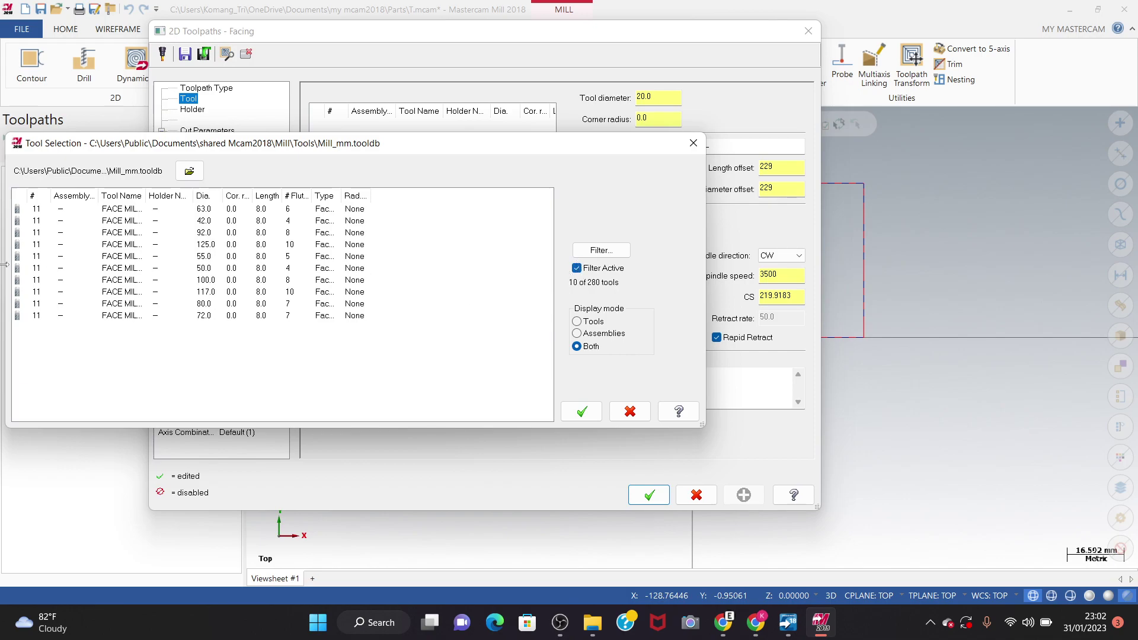
left_click(126, 244)
left_click(155, 268)
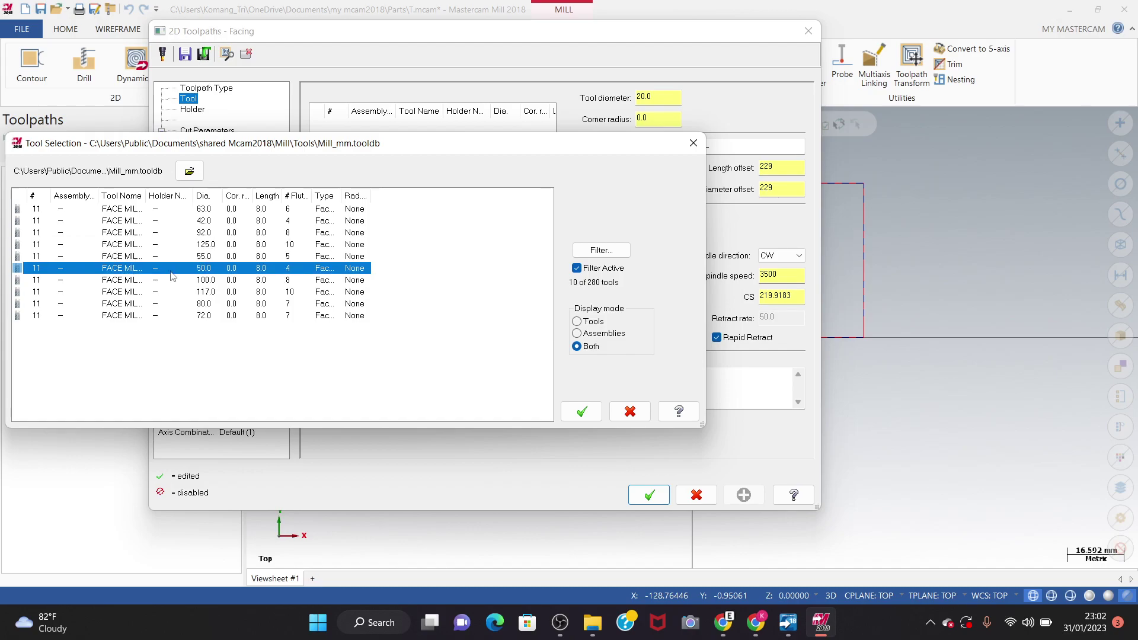
Turn off the tool filter and choose the 5 mm end mill with 0.5 mm corner radius for the facing toolpath
left_click(577, 347)
left_click(576, 267)
scroll(287, 255, "down", 3)
scroll(286, 258, "down", 20)
scroll(284, 257, "up", 10)
scroll(284, 257, "down", 6)
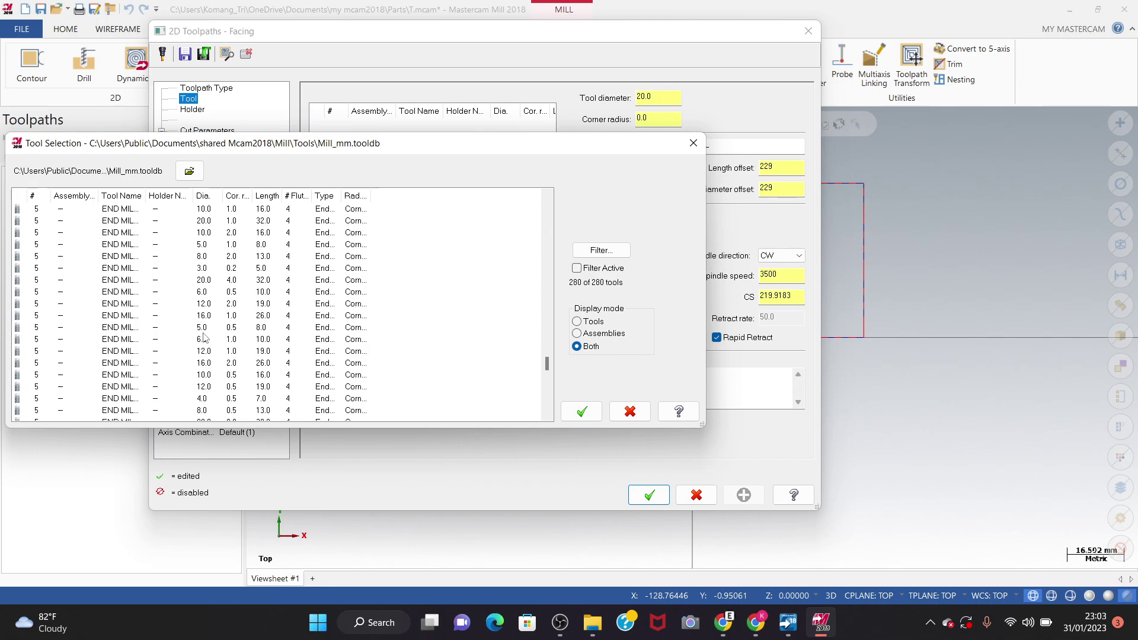
left_click(232, 330)
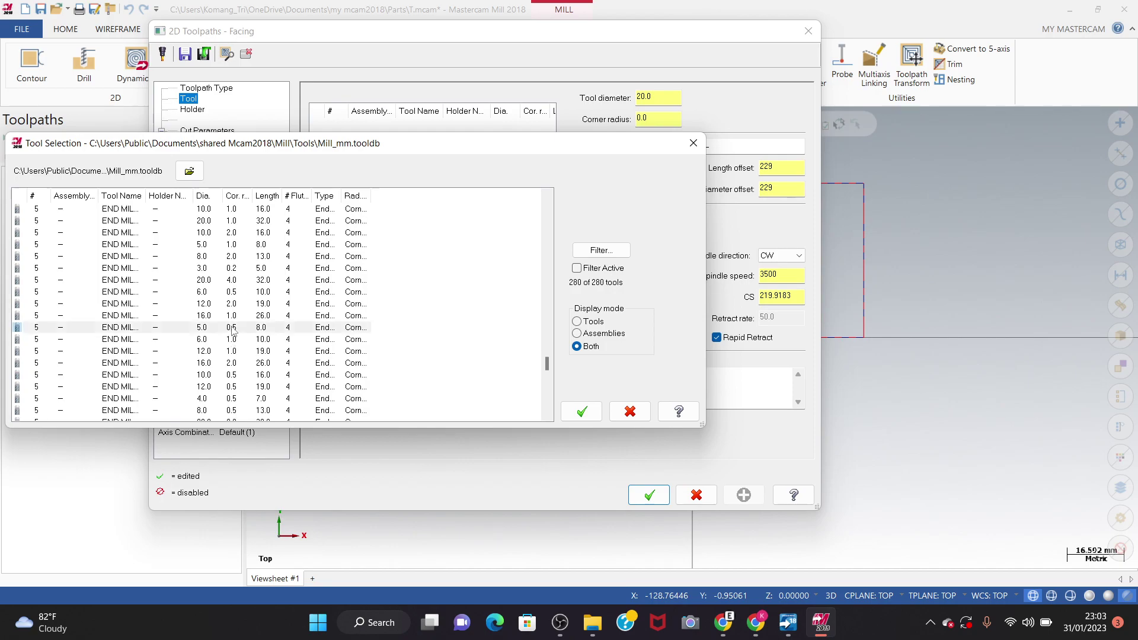
left_click(592, 411)
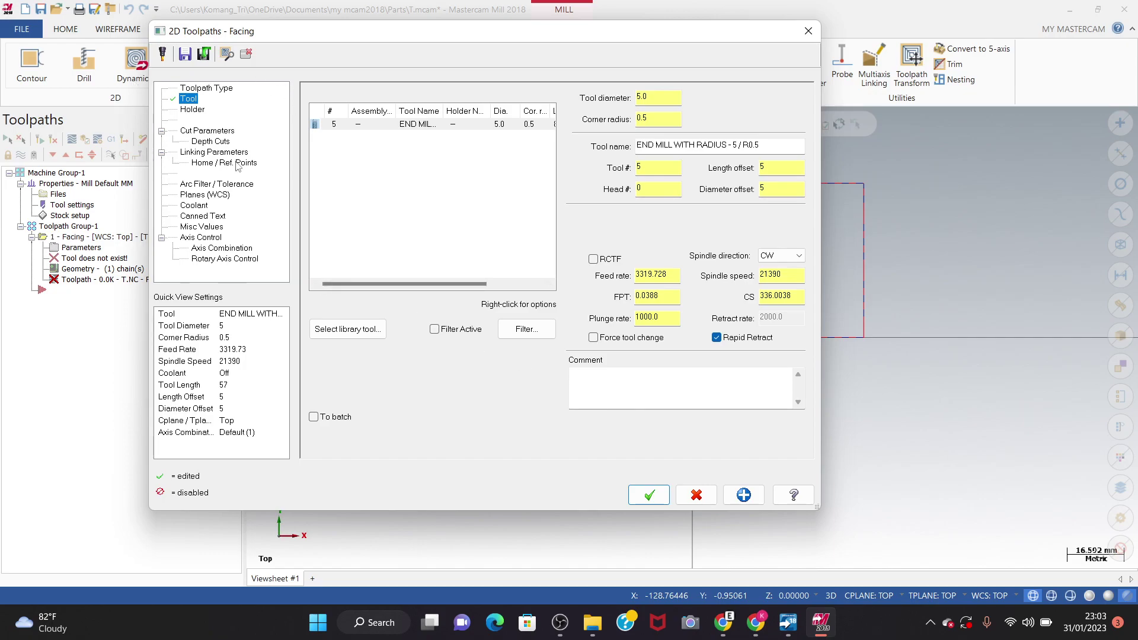
Review the depth cut and linking settings, and choose One way as the facing style in the cut parameters
left_click(217, 131)
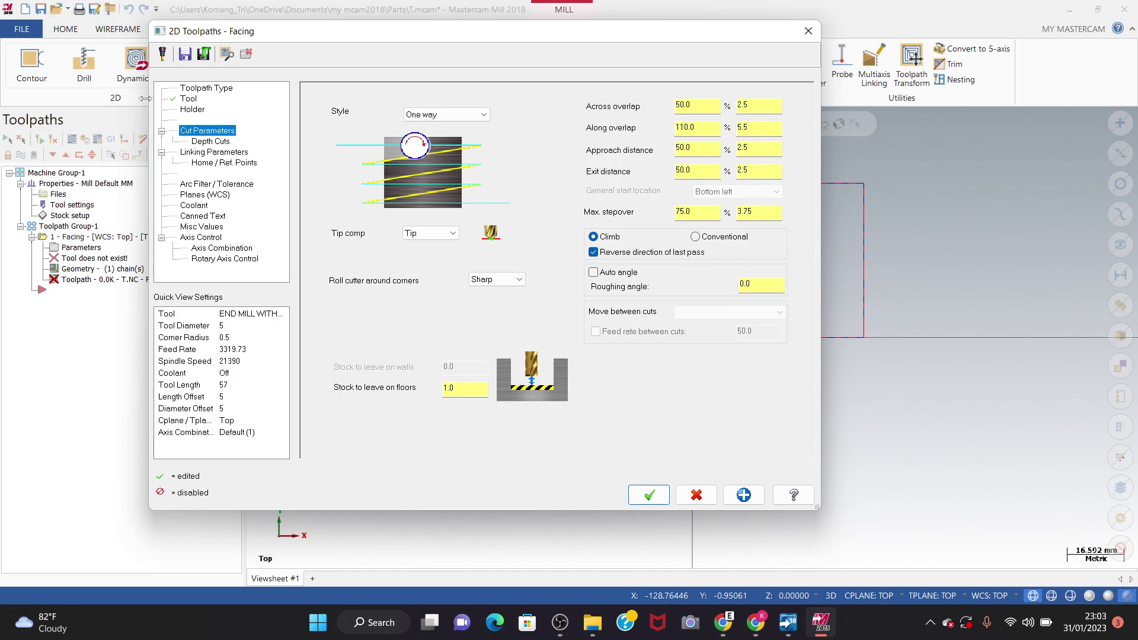
left_click(231, 143)
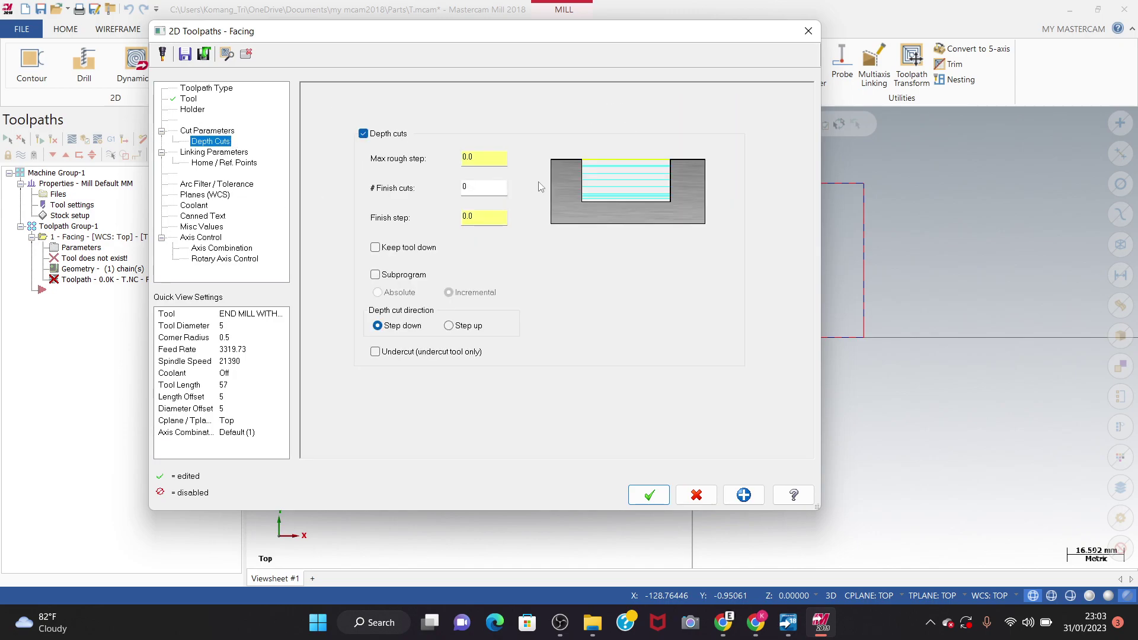
left_click(248, 153)
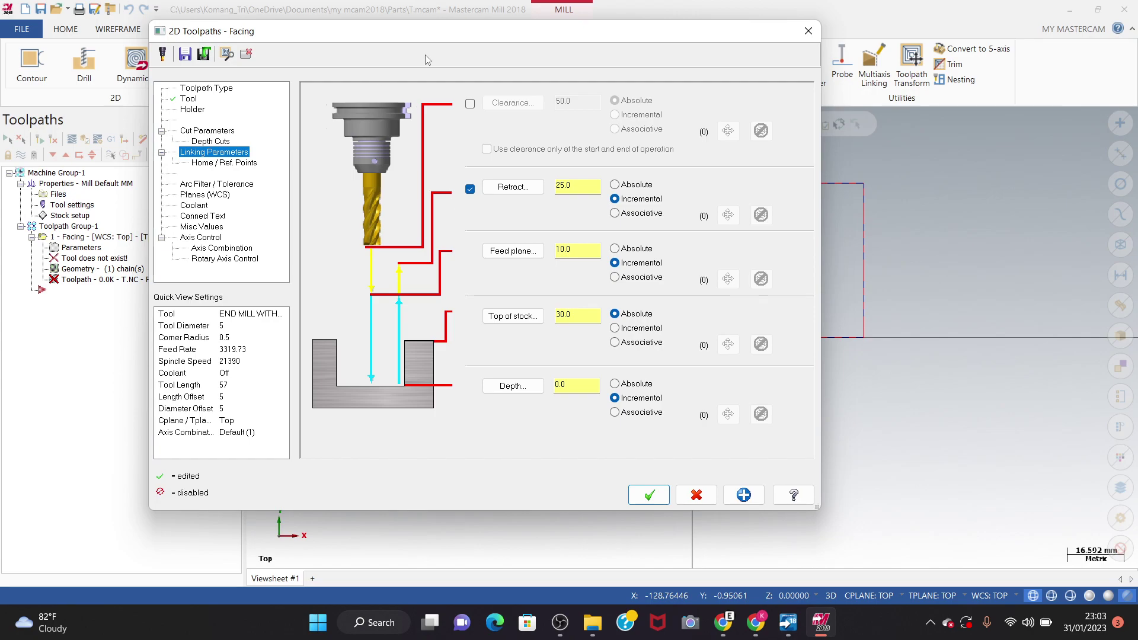
left_click(230, 131)
left_click(472, 115)
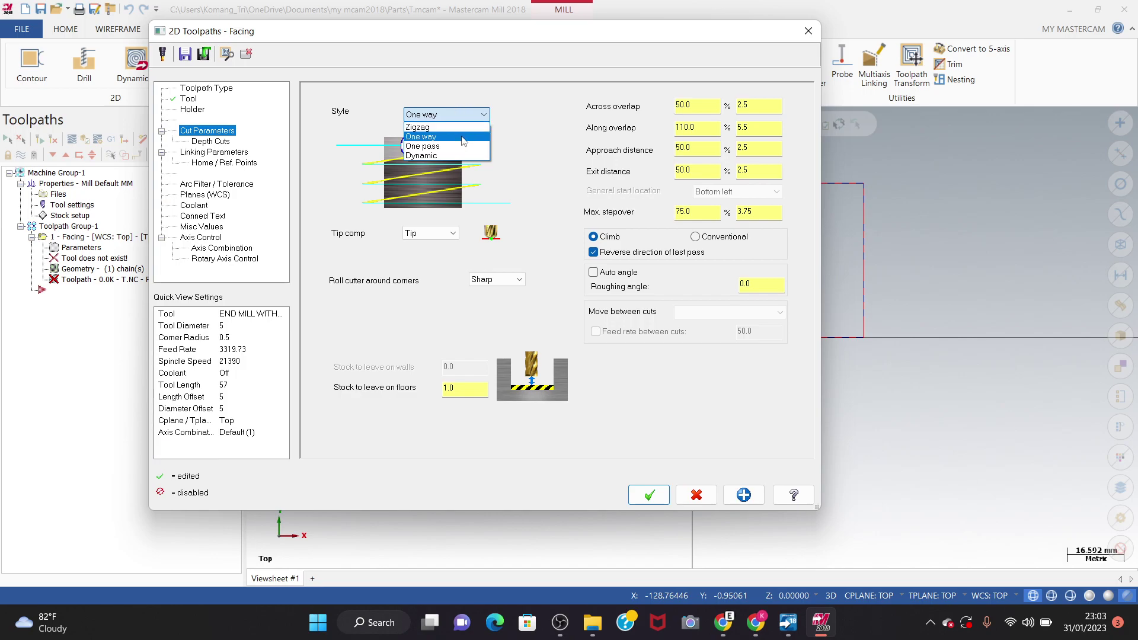
left_click(451, 137)
Set the facing toolpath's incremental depth to -71 in the linking parameters
left_click(224, 141)
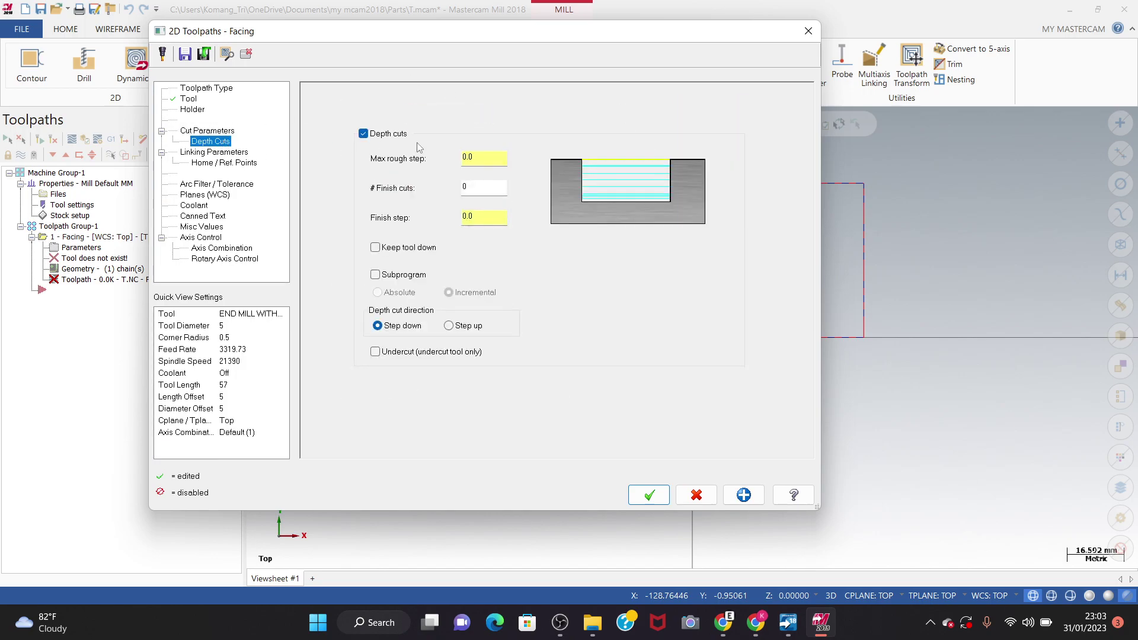
left_click(243, 152)
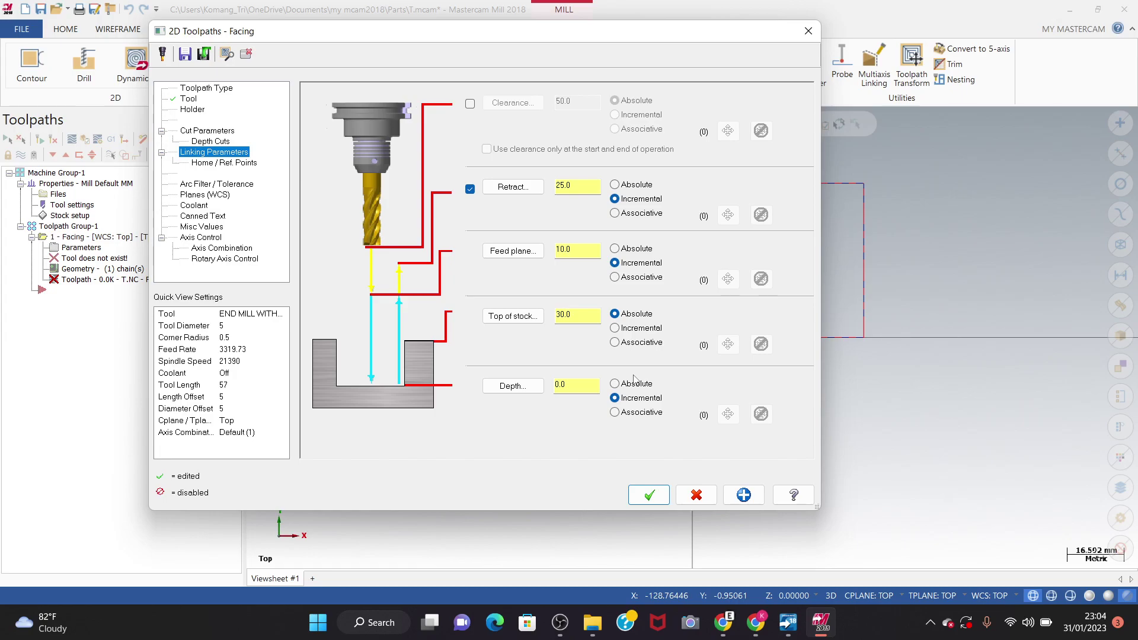
left_click(565, 383)
key("BackSpace")
key("BackSpace")
key("BackSpace")
type("-71")
left_click(226, 166)
left_click(224, 152)
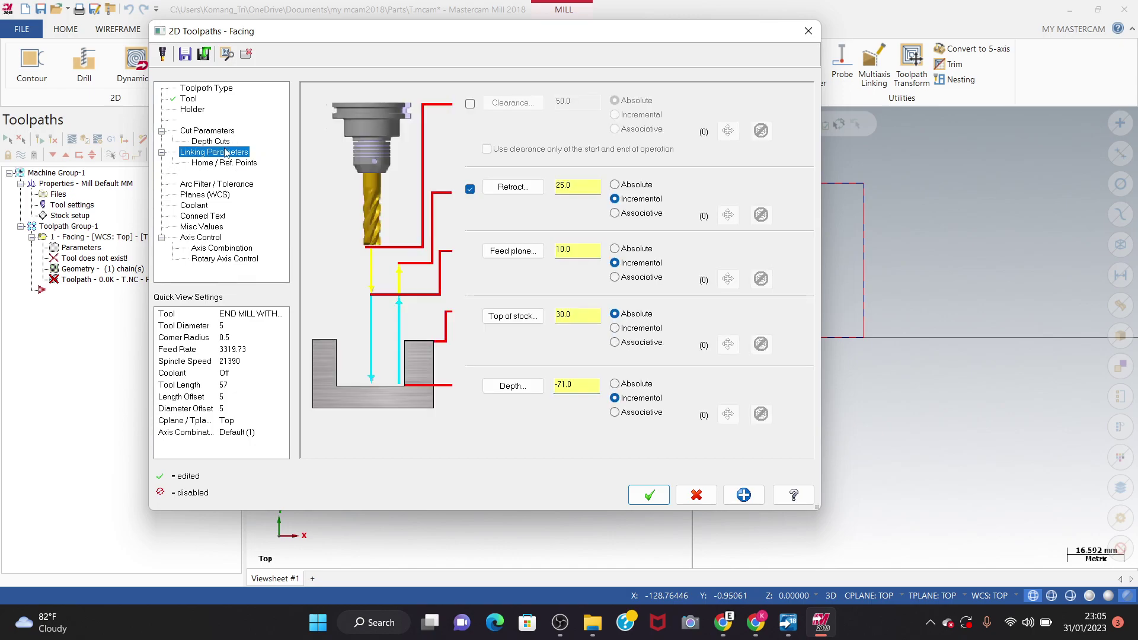
Review the depth cuts, home and reference points, and linking parameters, and accept the settings to generate the facing toolpath
left_click(221, 142)
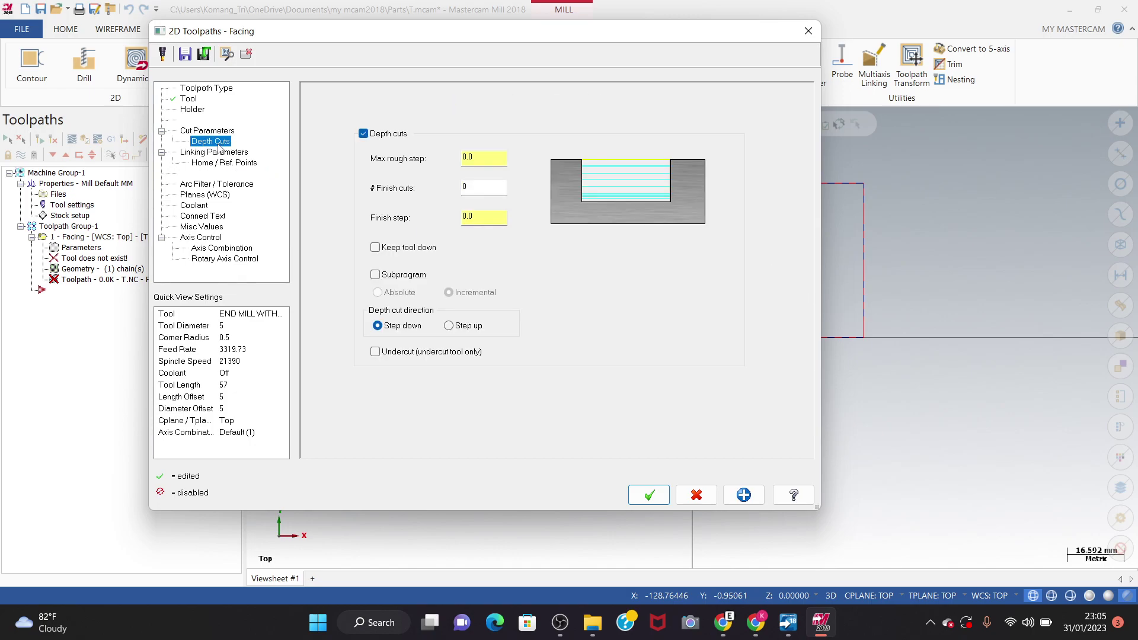
left_click(221, 152)
left_click(228, 166)
left_click(232, 185)
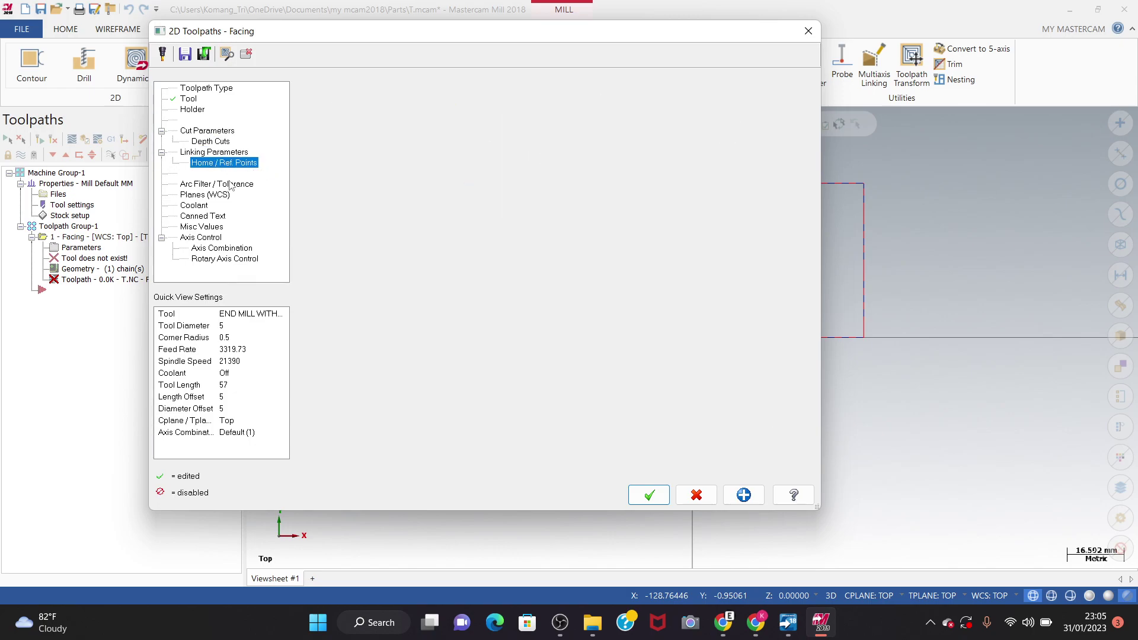
left_click(231, 168)
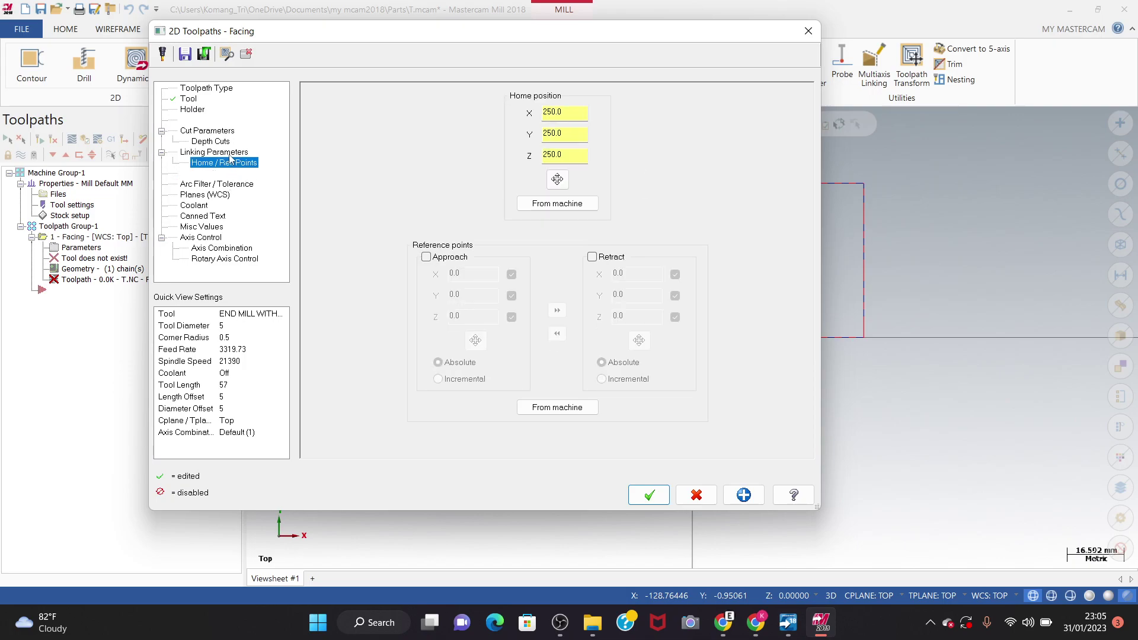
left_click(228, 155)
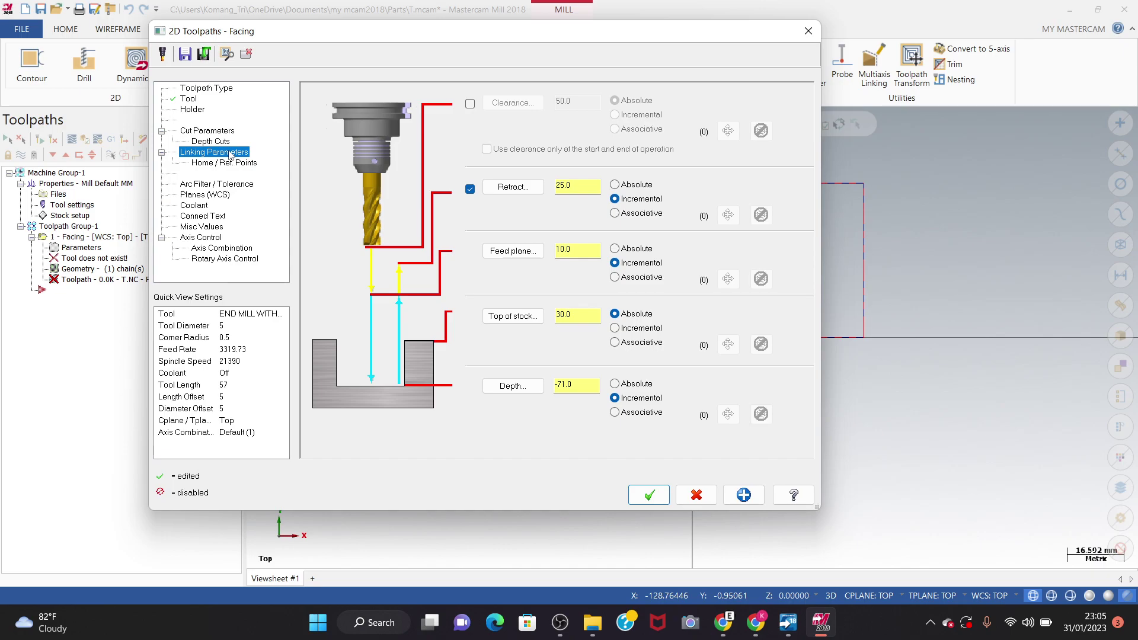
left_click(649, 495)
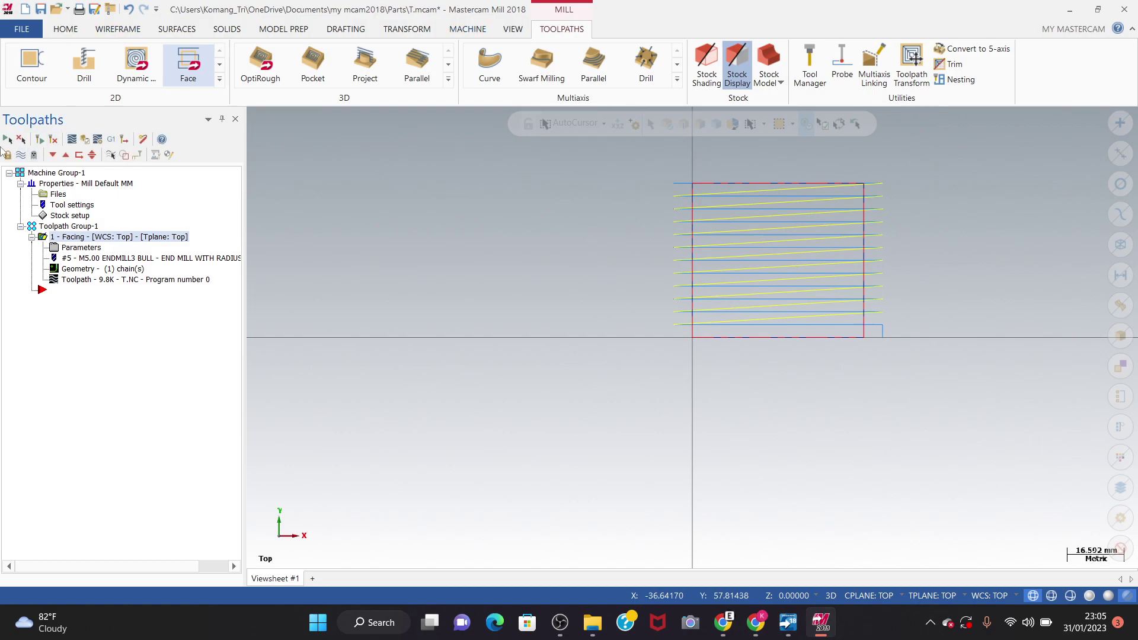
Verify the facing operation by playing the machining simulation on the stock while viewing it at an angle, and close the simulator
left_click(99, 142)
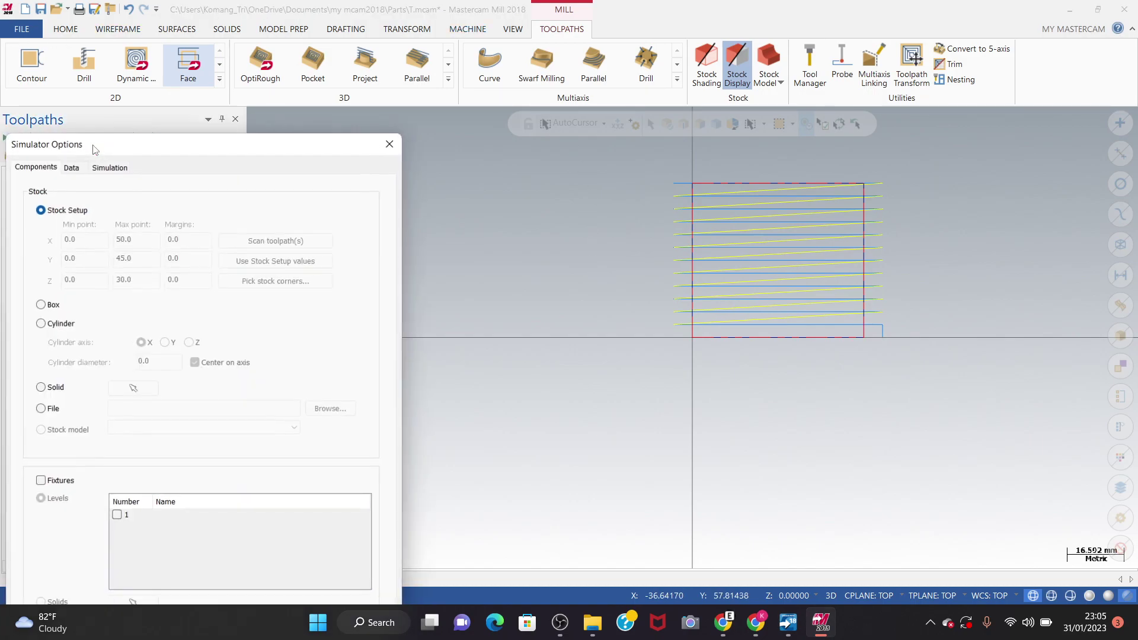
left_click(391, 143)
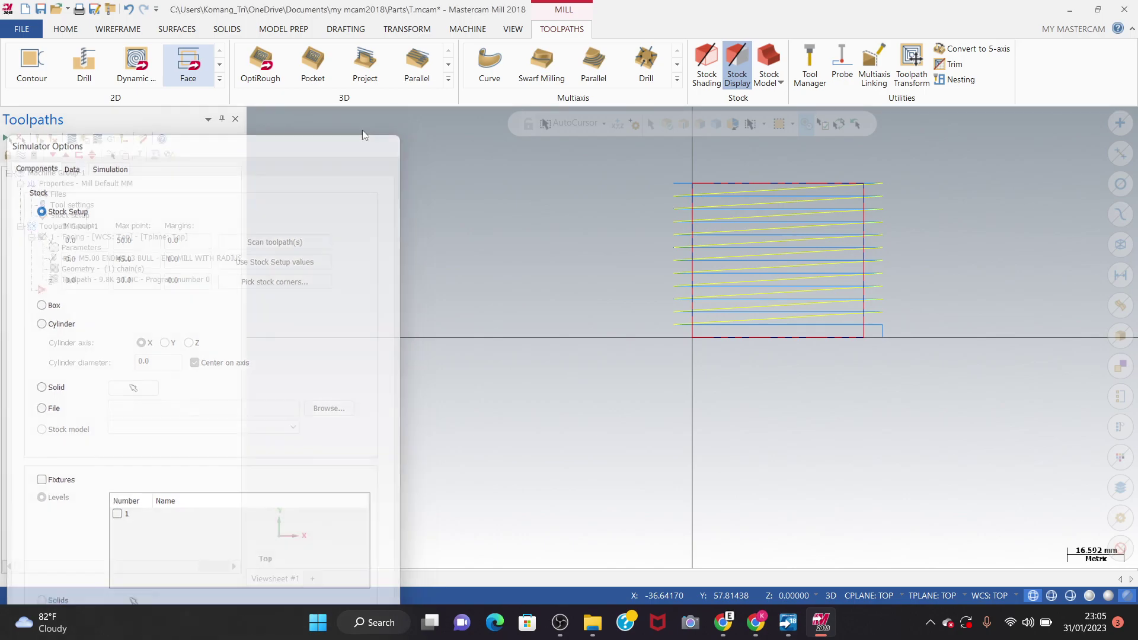
left_click(87, 139)
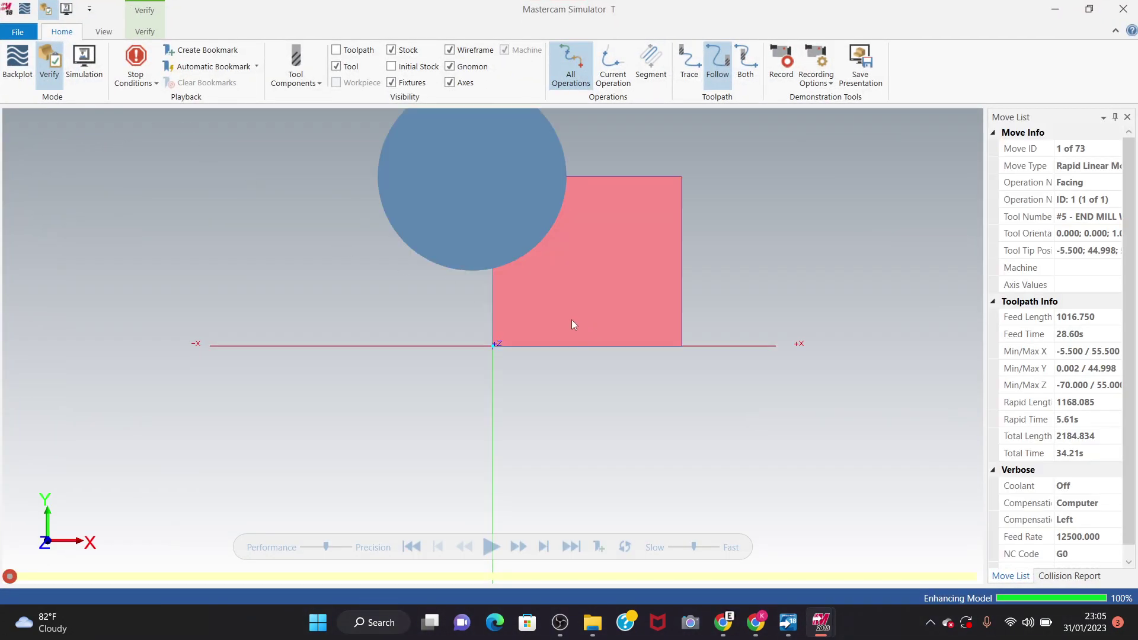
left_click(490, 546)
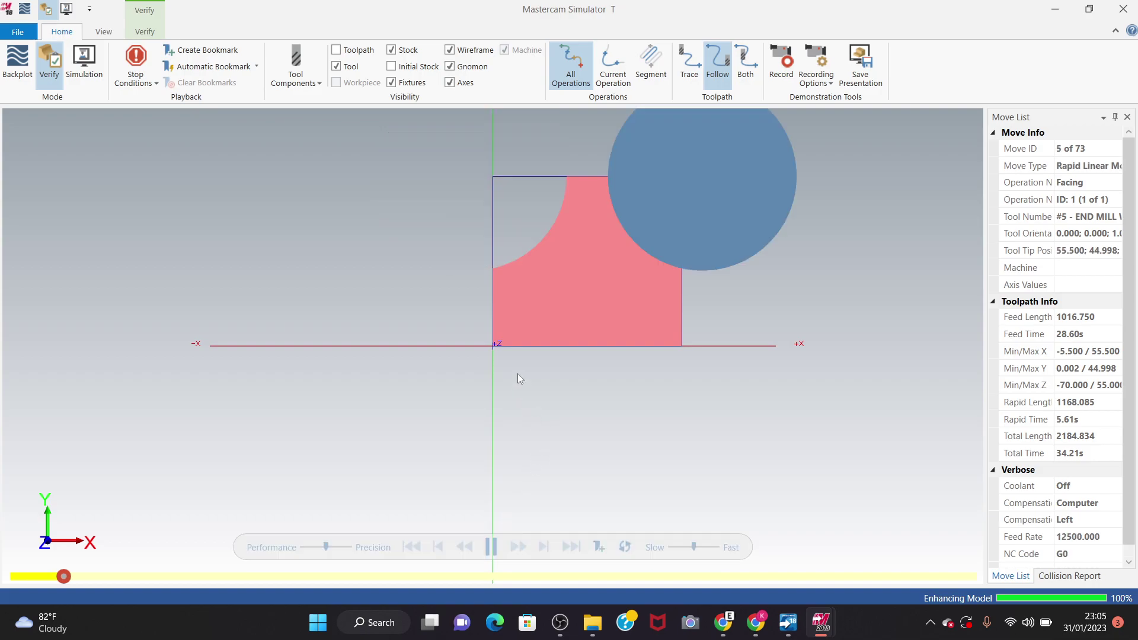
middle_click_drag(505, 350, 471, 379)
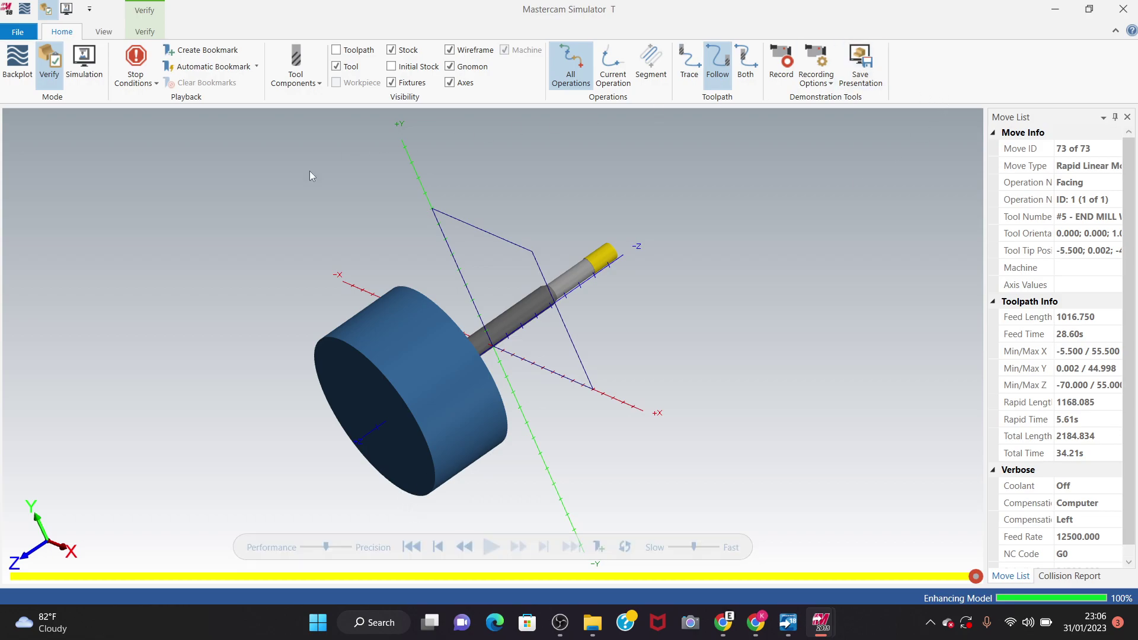
left_click(1122, 7)
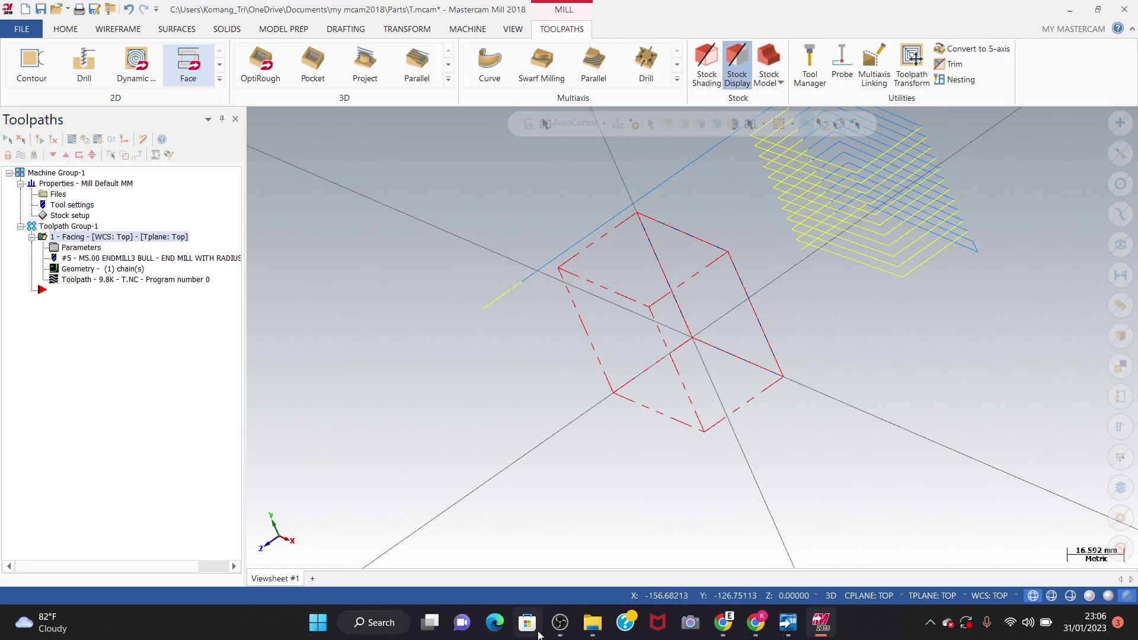
mouse_move(561, 623)
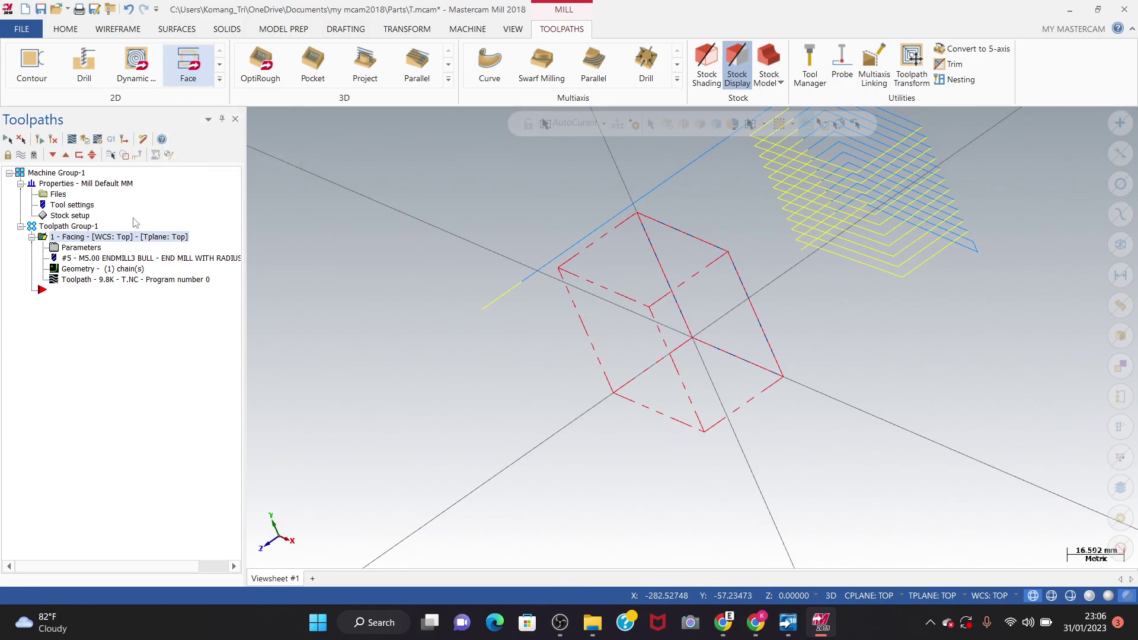
left_click(564, 630)
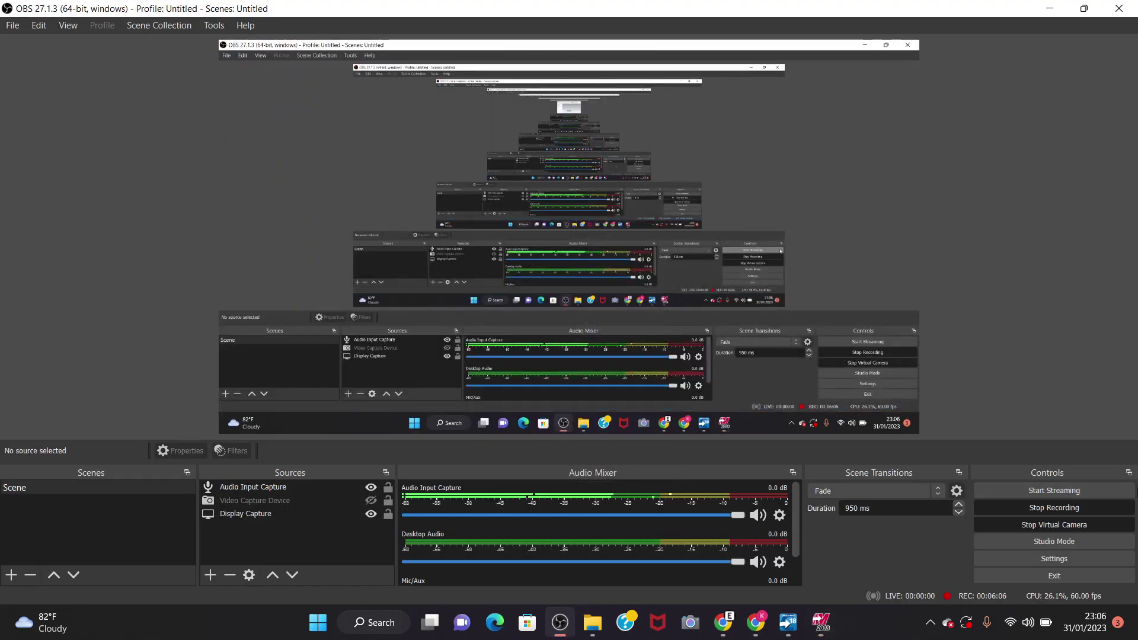